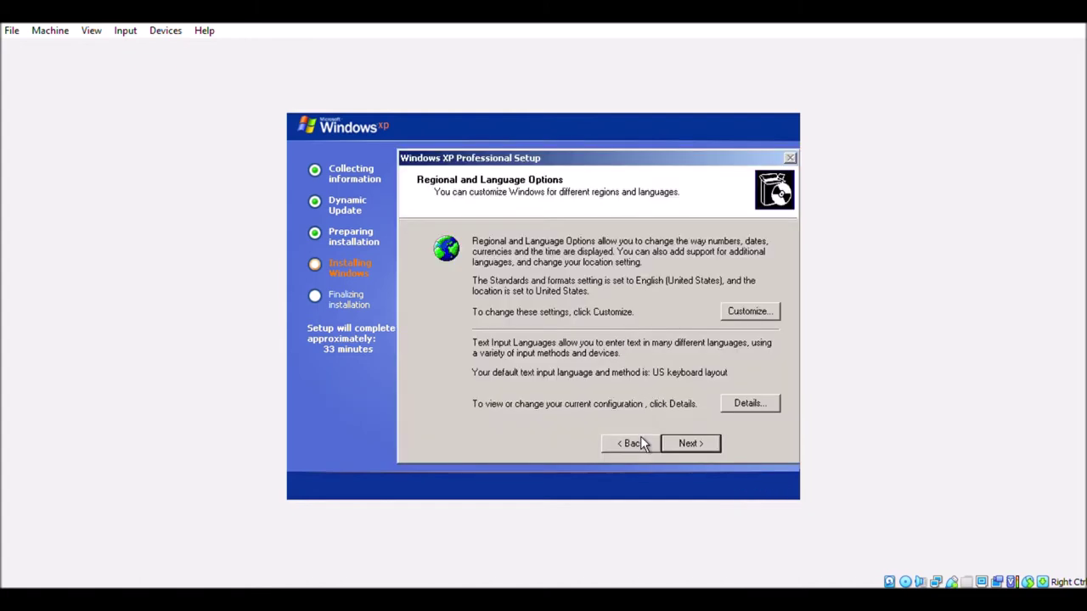
Accept the default regional and language options and enter the owner's name, leaving the organization blank
left_click(689, 445)
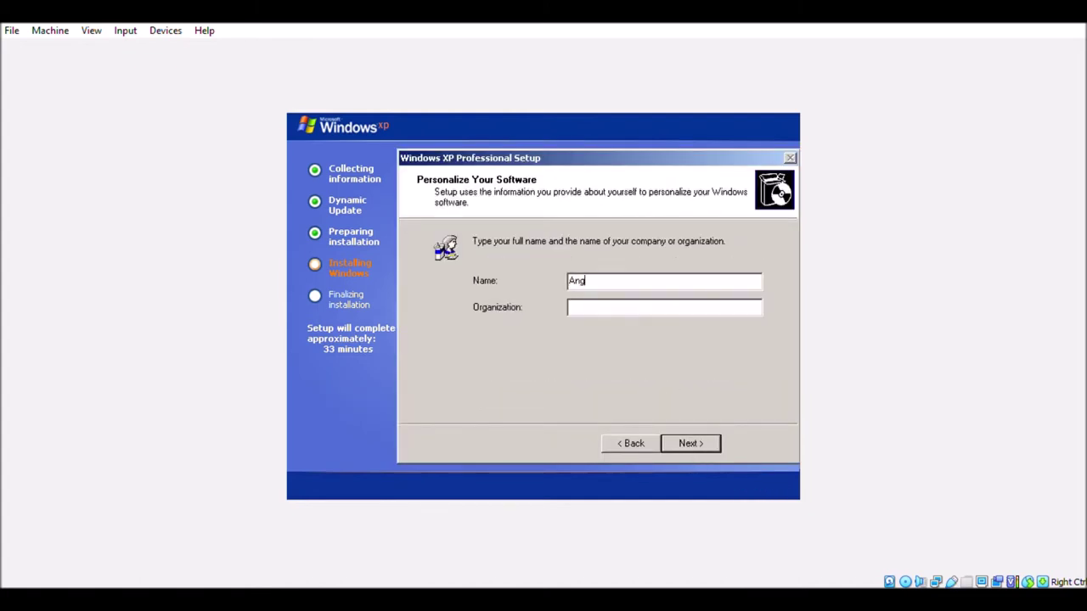
type("Angel")
key("Return")
Name the computer WinXP64PC, then enter and confirm the administrator password
key("Return")
key("Return")
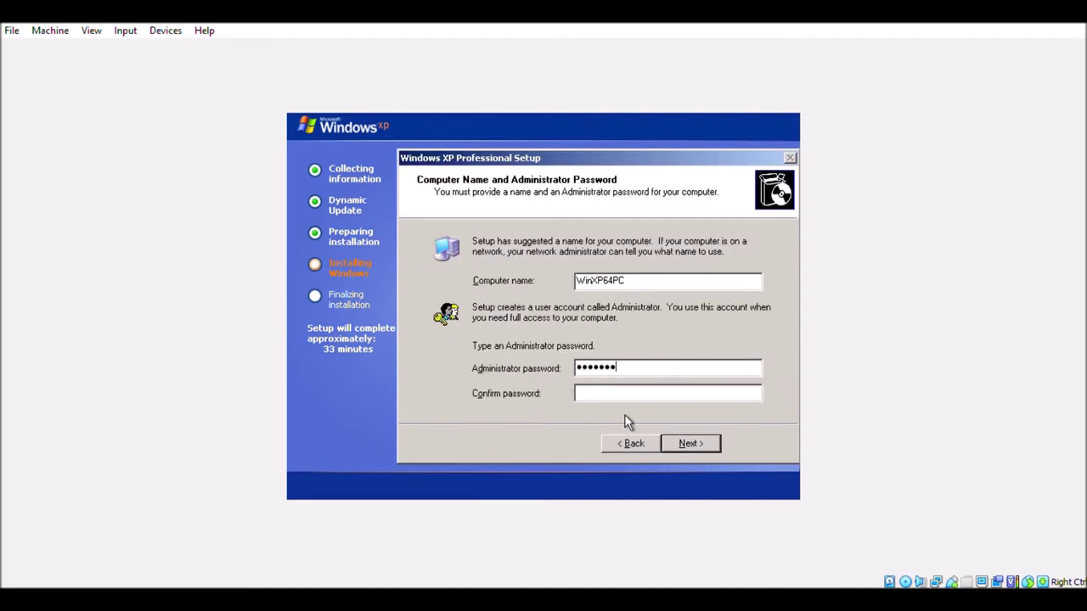
key("Return")
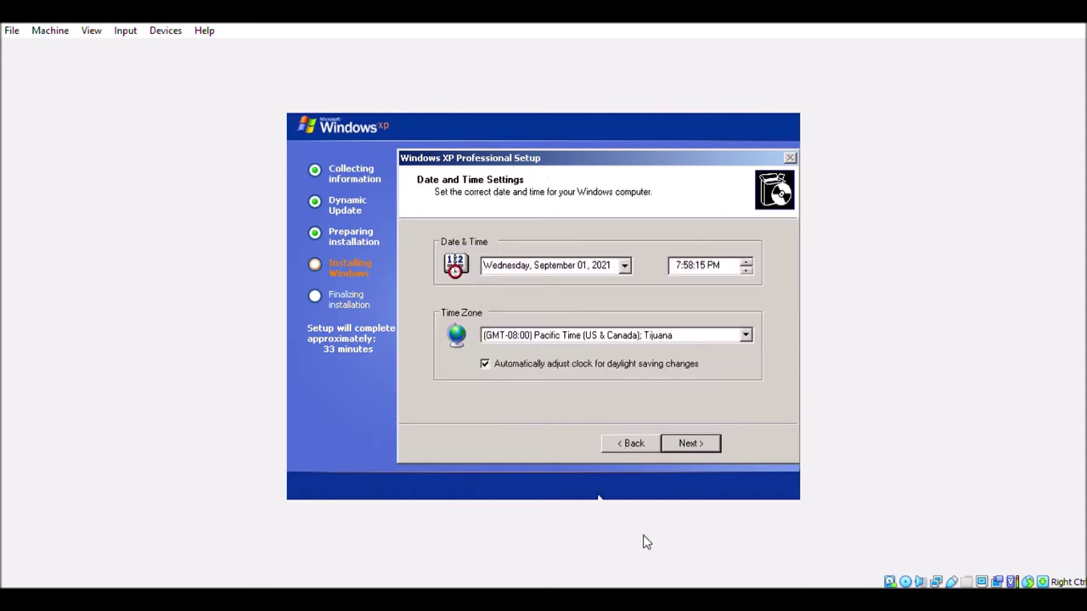
Choose the time zone and accept the date and time settings in Windows XP setup
left_click(645, 340)
left_click(607, 161)
left_click(705, 442)
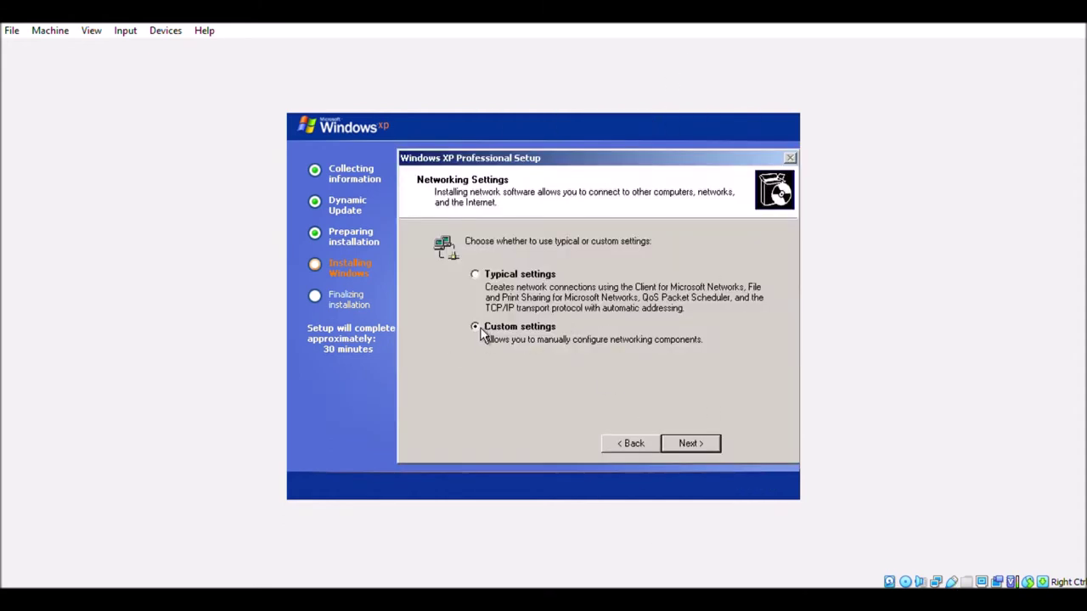
Continue setup with Custom settings for networking and keep the computer in the WORKGROUP workgroup
left_click(691, 445)
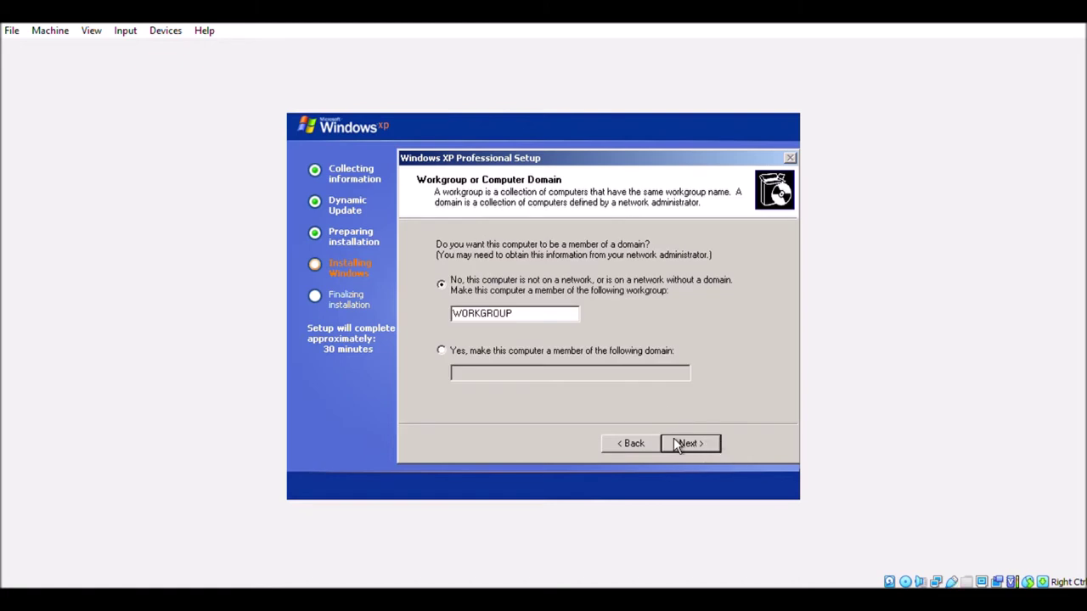
left_click(683, 441)
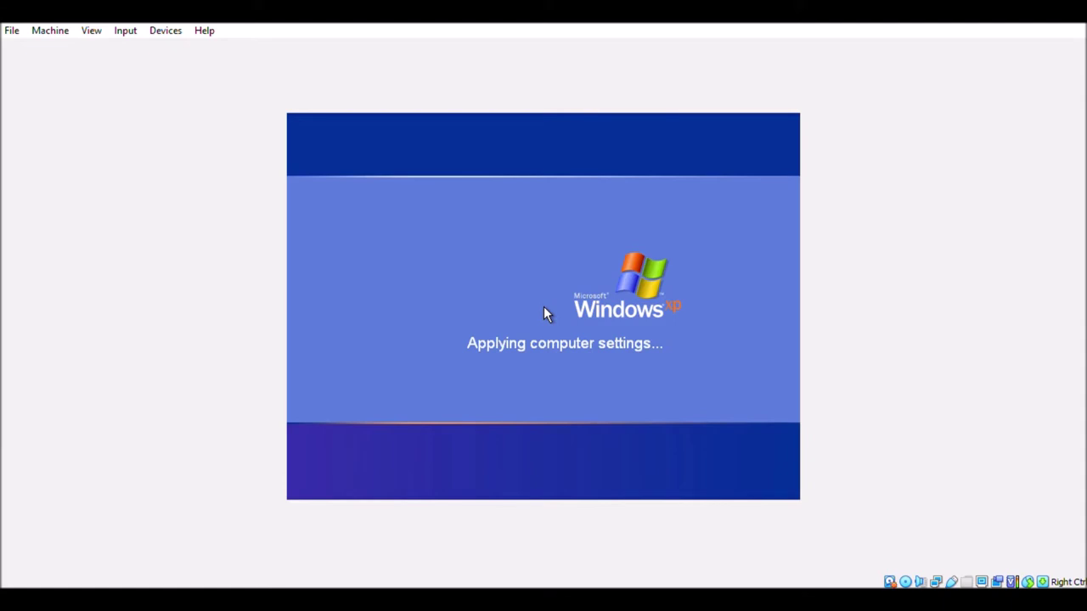
Log on to Windows XP as Administrator with the account password
type("*******")
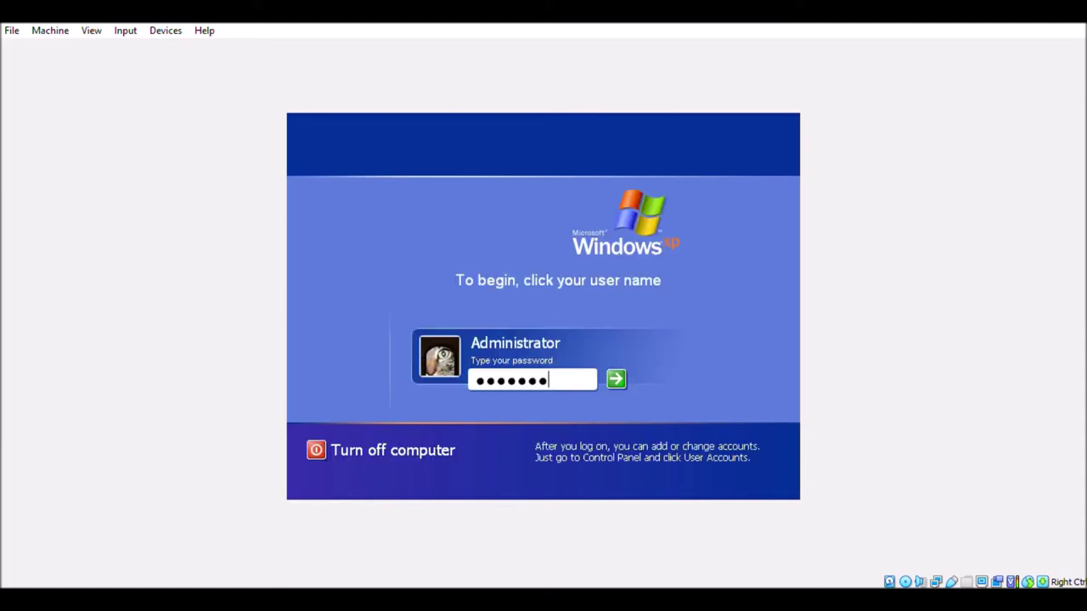
key("Return")
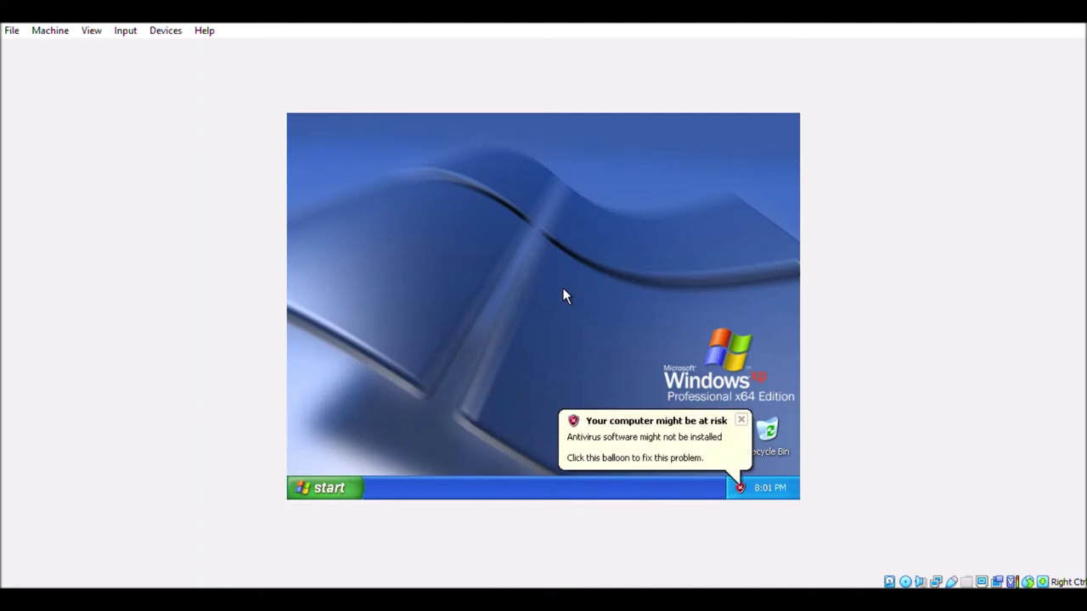
Check the screen resolution and color quality in the desktop's display settings, leaving them as they are
right_click(563, 347)
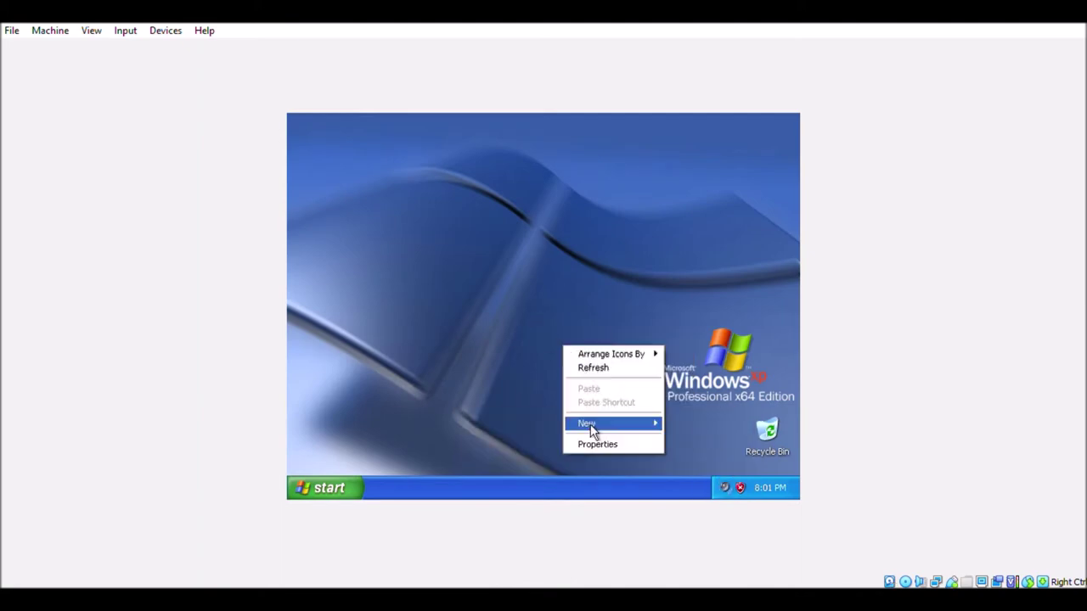
left_click(597, 444)
left_click(550, 150)
left_click(612, 379)
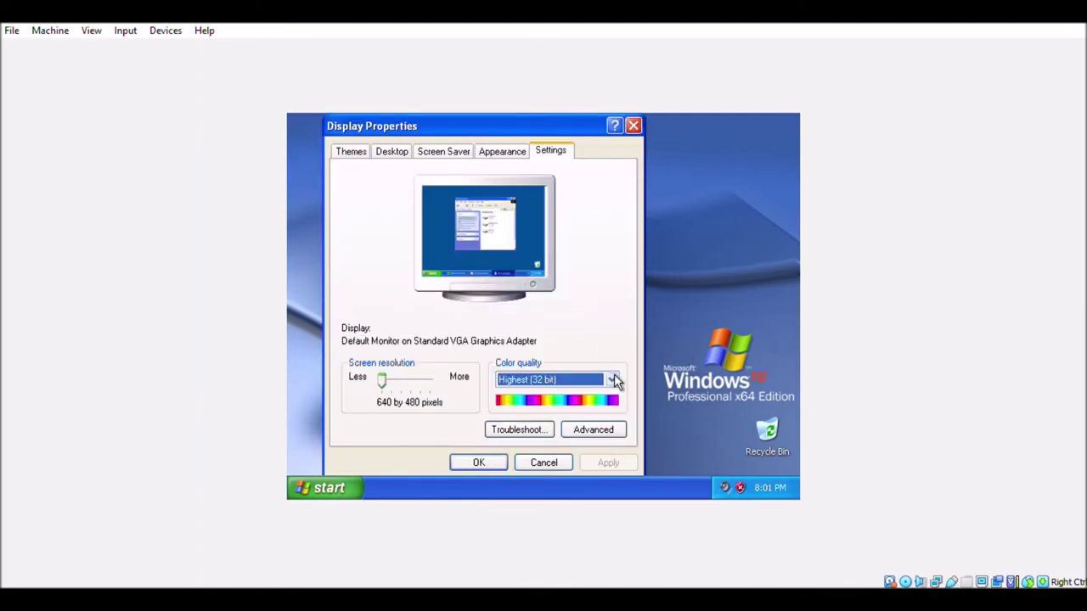
left_click(632, 125)
Open Notepad and begin the note with "So yeah, windows XP Professional running in a vm! I'll add some"
left_click(327, 488)
left_click(391, 428)
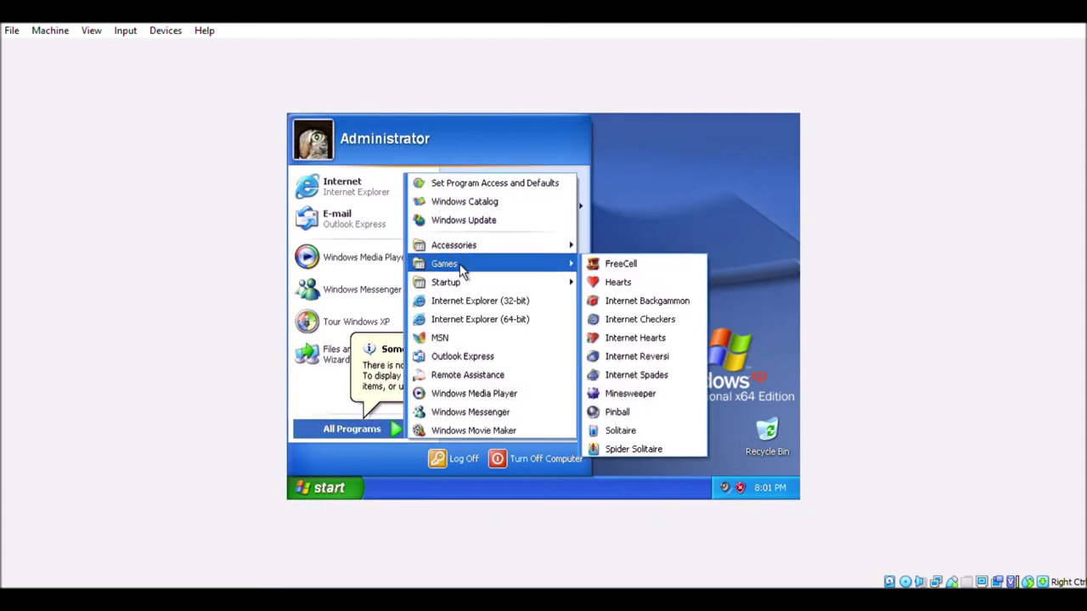
mouse_move(453, 244)
left_click(628, 371)
type("so yeah, windows XP R")
key("BackSpace")
type("Prof")
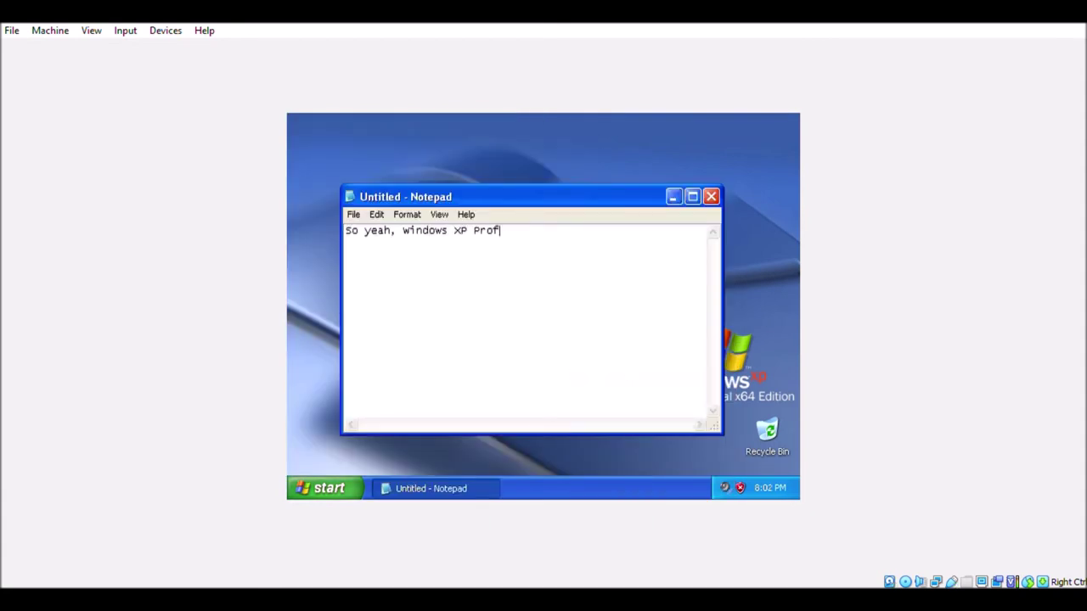
type("essionakl running in a vm! I'll add some addit")
Finish the note with "additions and some software and then upgrade windows to see if they will work on the newest version of windows 11!"
type("ions and some software and then")
type(" upgrade windows to see if the")
type("y will work on the newest ver")
type("sion of windows 11!")
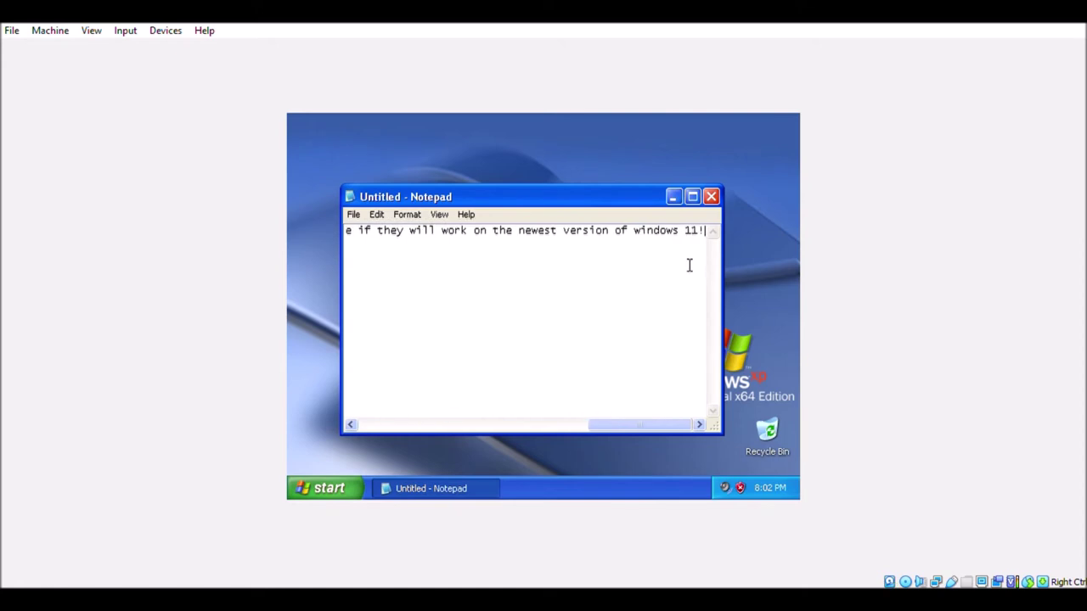
Close Notepad without saving the note and restart Windows XP
left_click(711, 197)
left_click(546, 356)
left_click(329, 489)
left_click(480, 456)
left_click(667, 307)
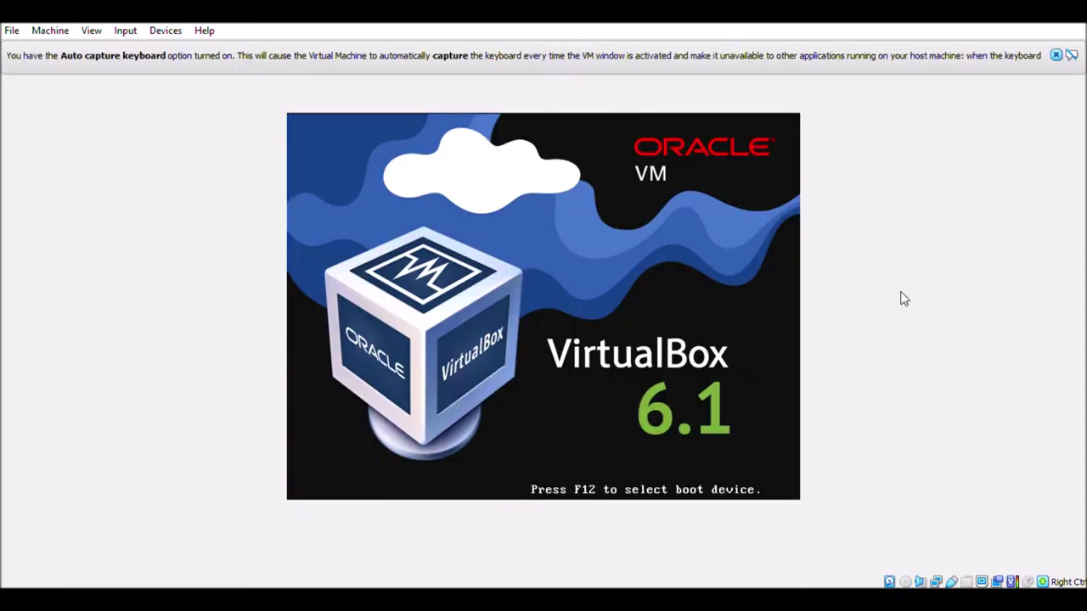
Dismiss the keyboard capture notice and log on as Administrator with the account password
left_click(1057, 55)
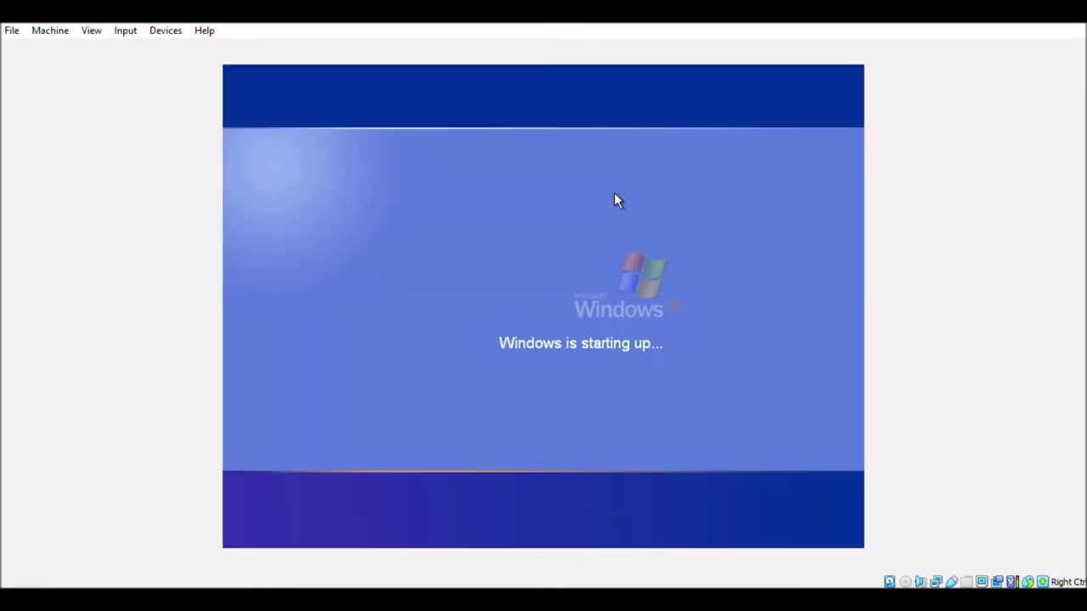
key("Return")
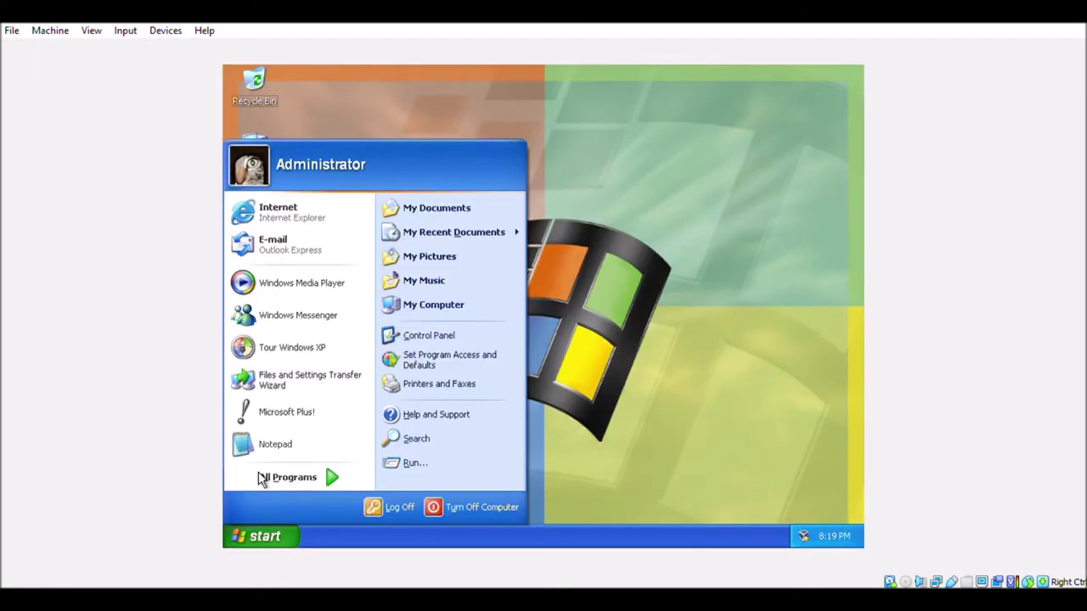
Write in Notepad "There, I installed the virtualbox themes and the plus 98 and xp, so let's see if it will still work!"
left_click(259, 458)
type("There, ")
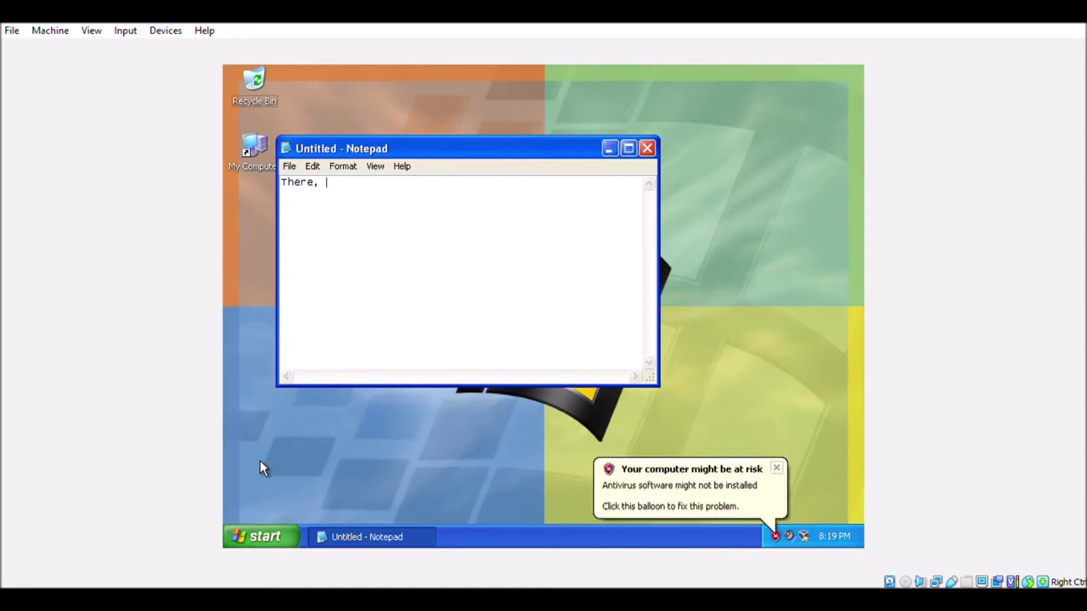
type("I installed the virtualbox themes and")
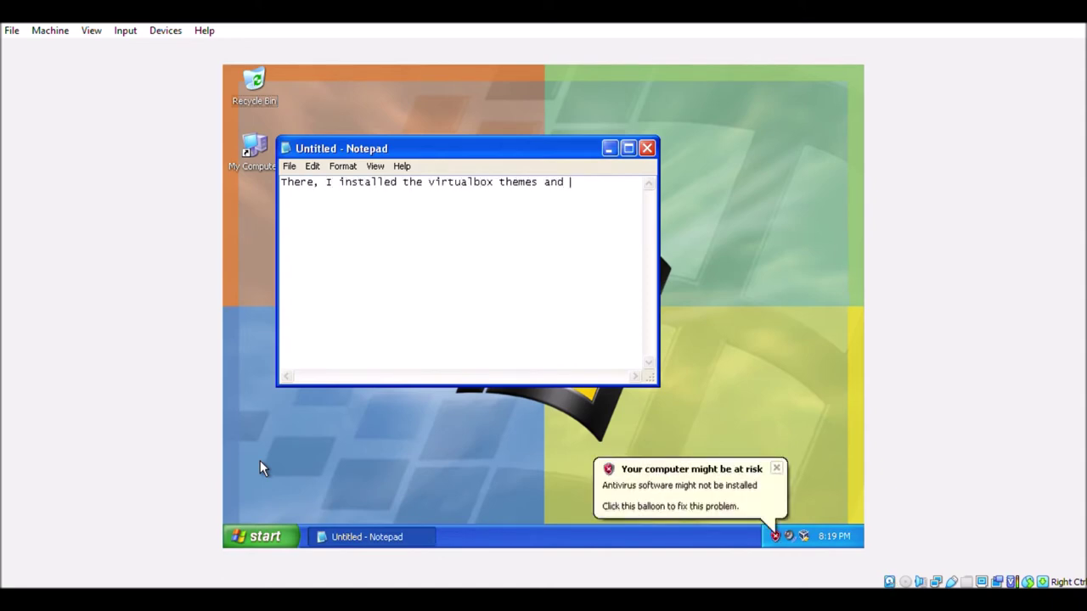
type(" the plus 98 and xp, so let's ")
type("see if it will still work!")
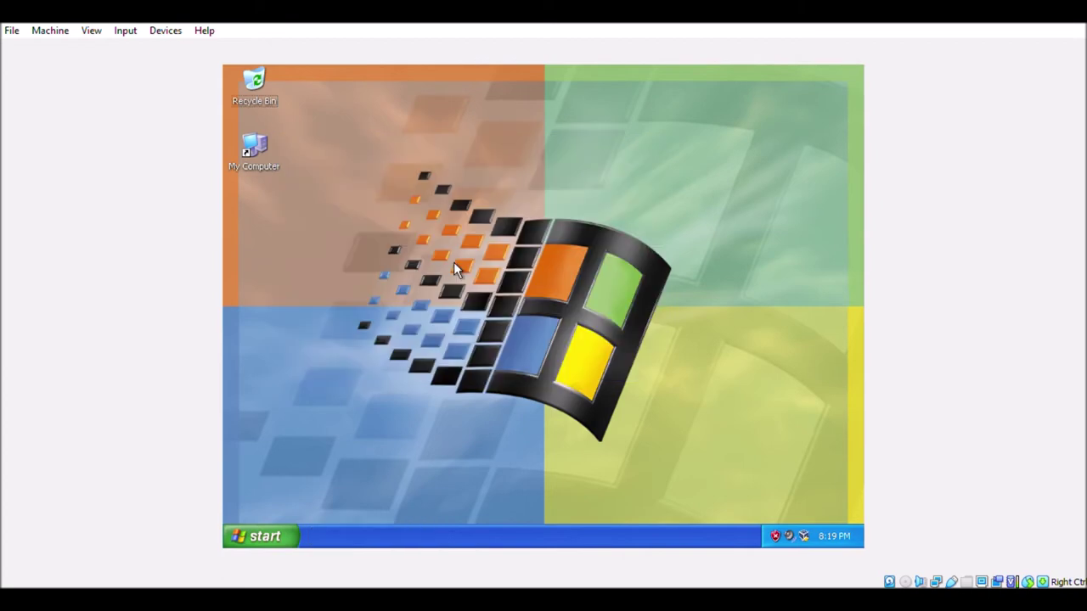
double_click(254, 151)
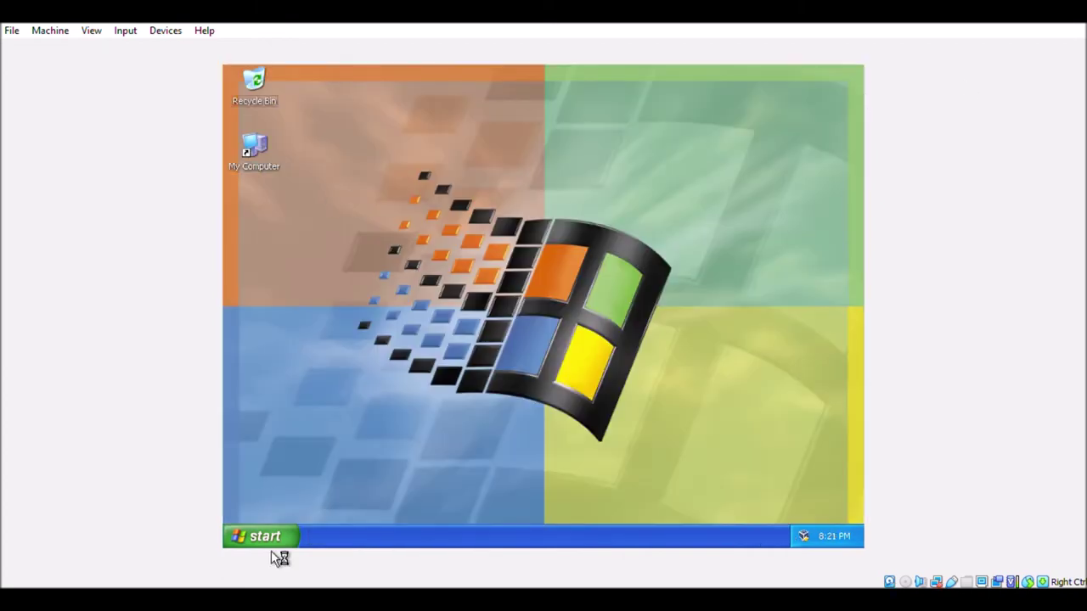
Open Notepad and write "Now, lets try to install vista, than 7, then 10 and finally 11!"
left_click(264, 538)
left_click(282, 416)
type("Now,")
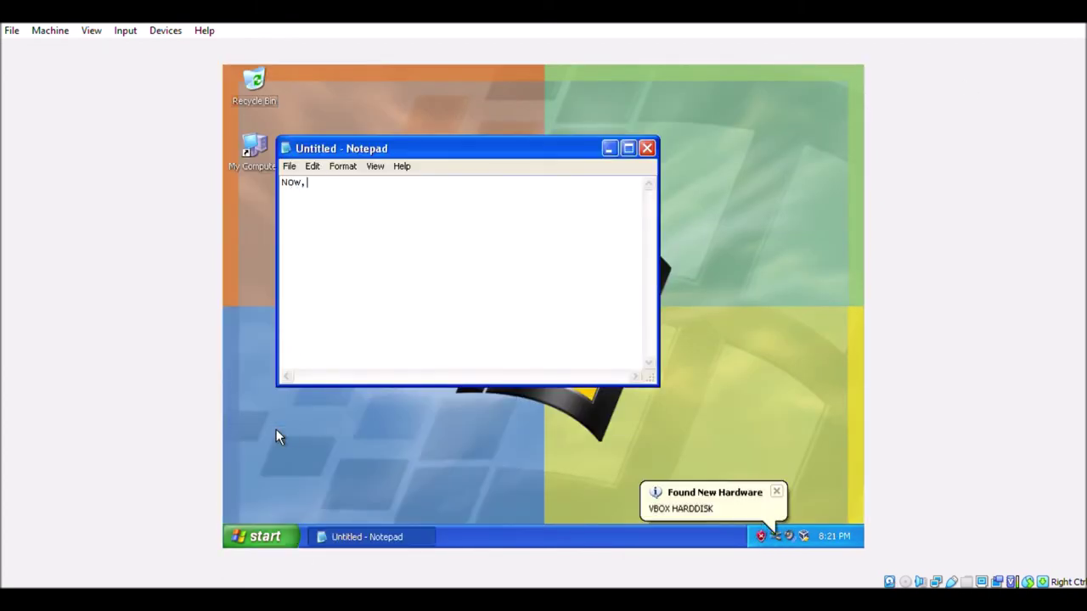
type(" lets try to install vista, than ")
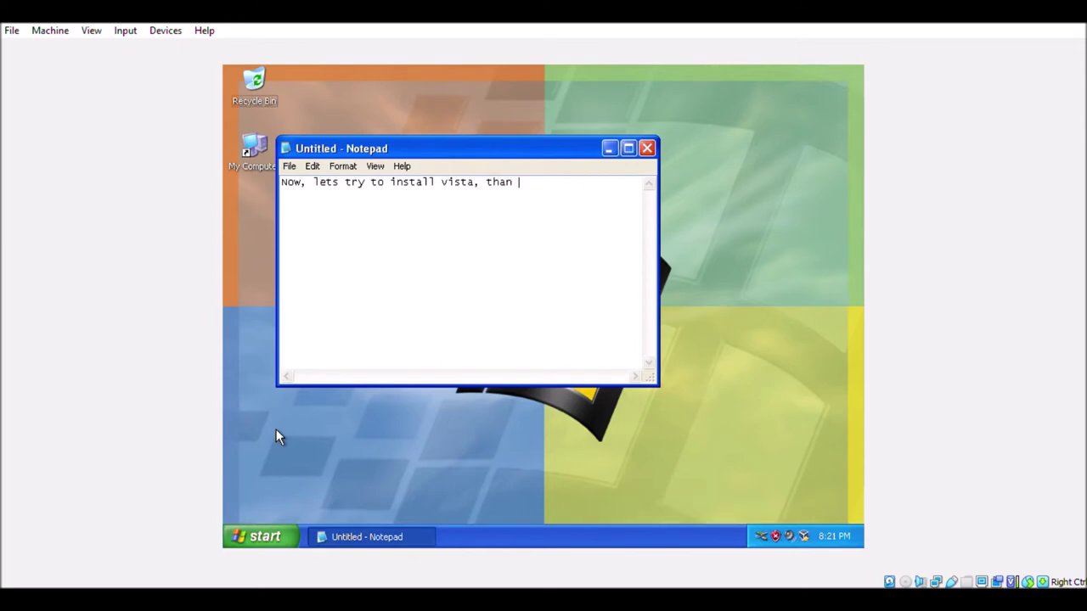
type("7, then 10 and finally 11")
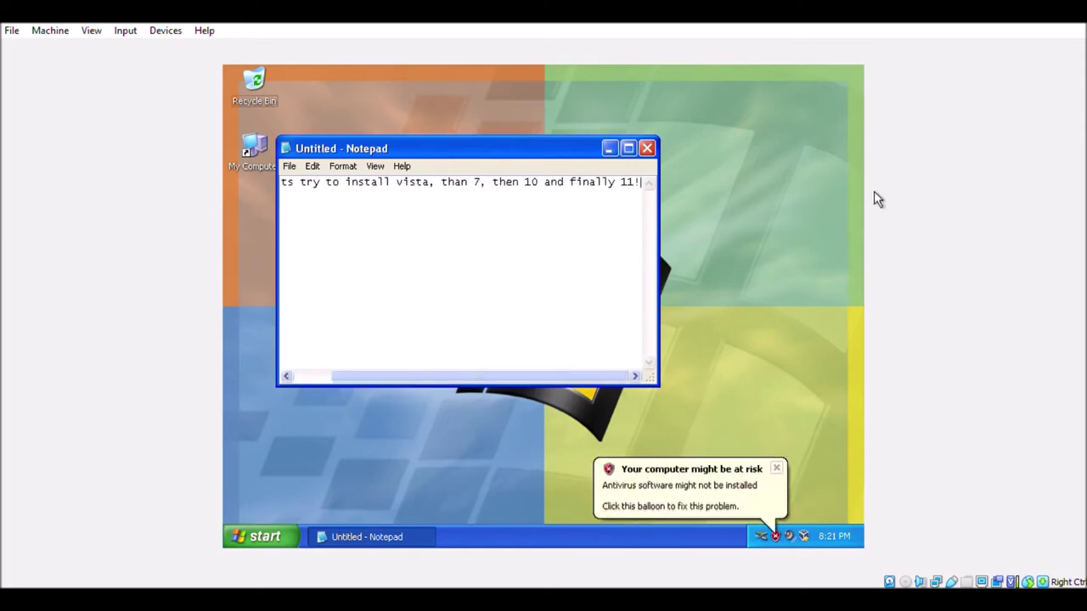
Close Notepad and discard the note about the planned upgrades
left_click(647, 148)
left_click(551, 352)
left_click(515, 363)
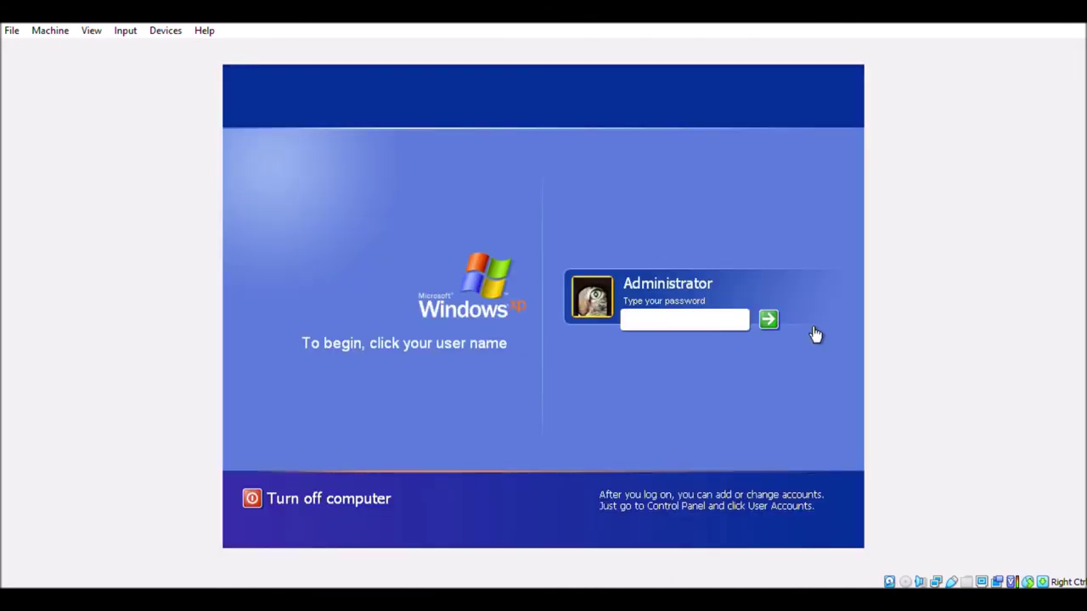
Log on again as Administrator by entering the account password
type("******")
key("Return")
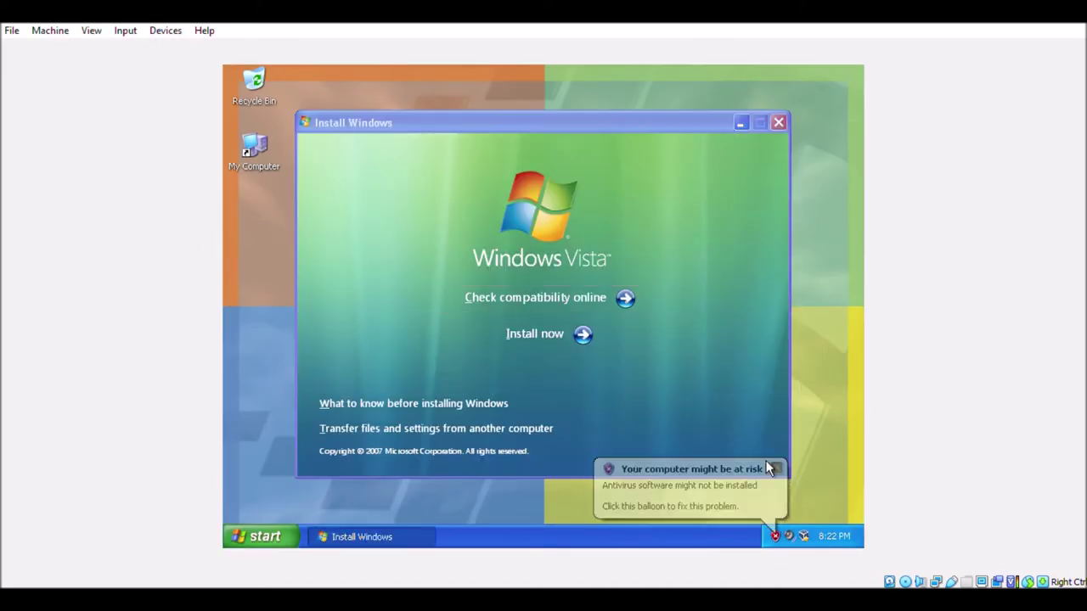
Start the Windows Vista installation without getting the latest updates or entering a product key
left_click(556, 337)
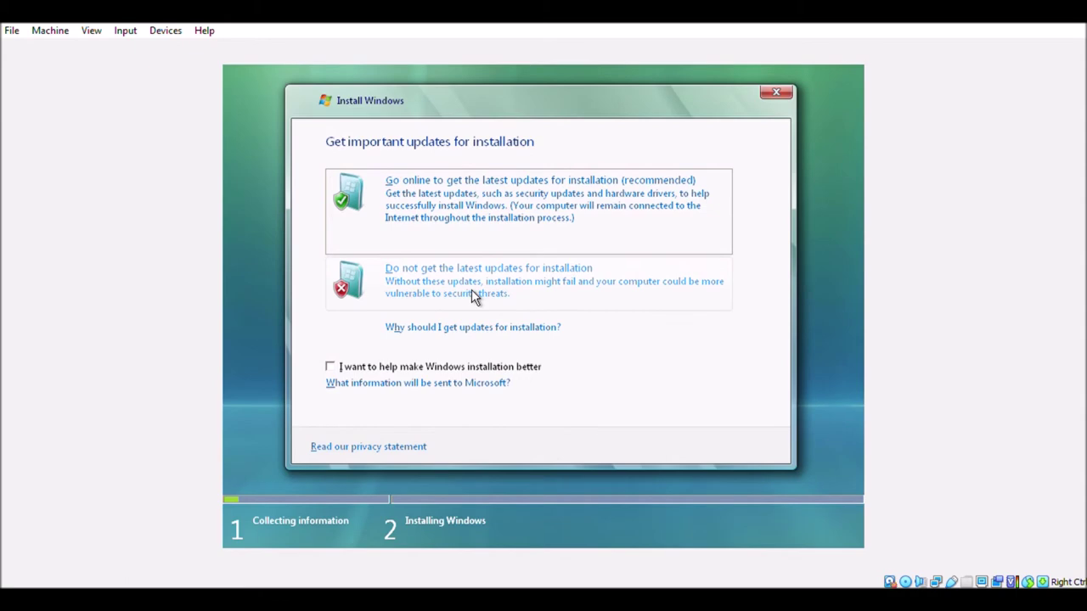
left_click(497, 307)
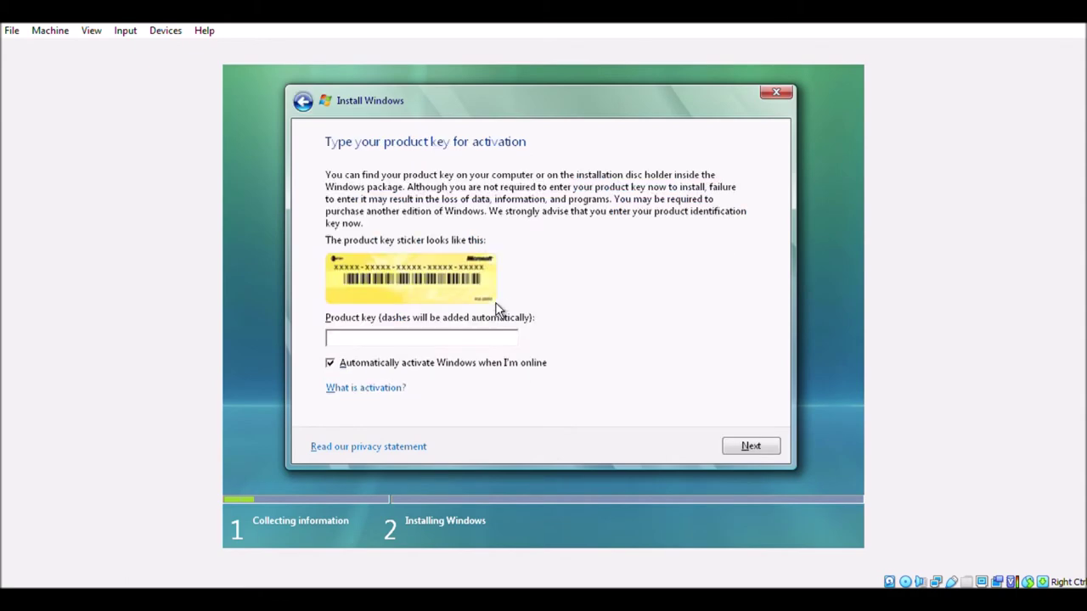
left_click(748, 447)
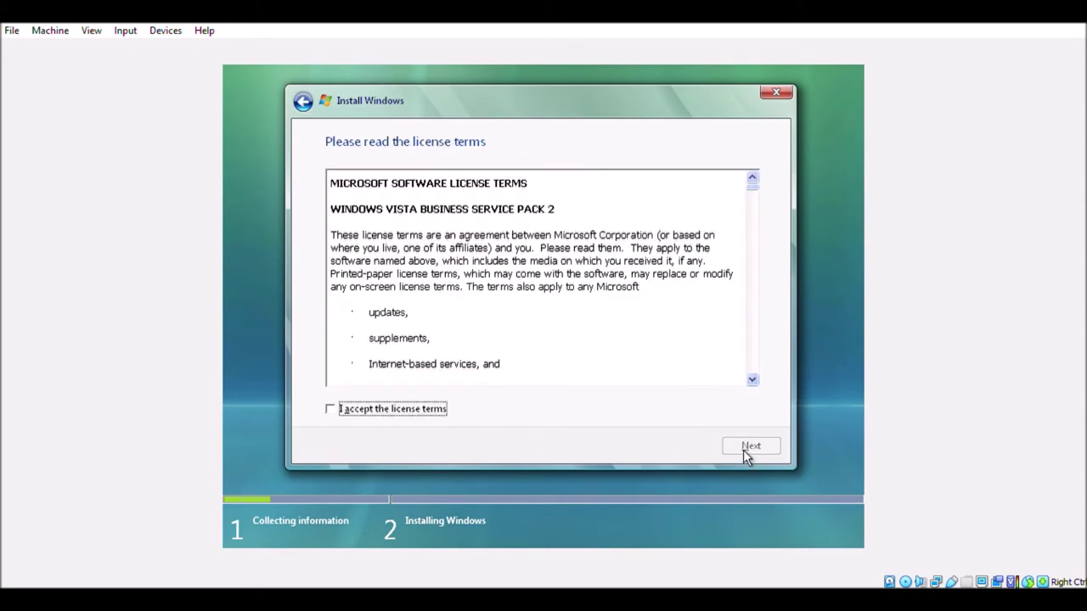
Accept the Windows Vista Business license terms, then exit the installer at the choice of installation type
left_click(331, 408)
scroll(752, 221, "down", 5)
scroll(759, 339, "up", 5)
left_click(753, 449)
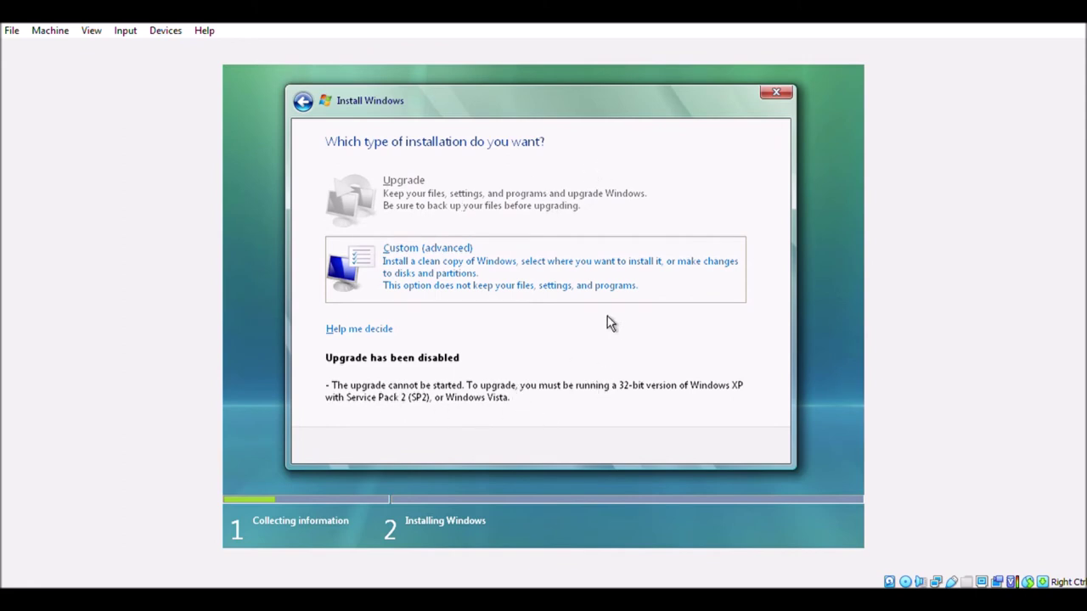
left_click(777, 94)
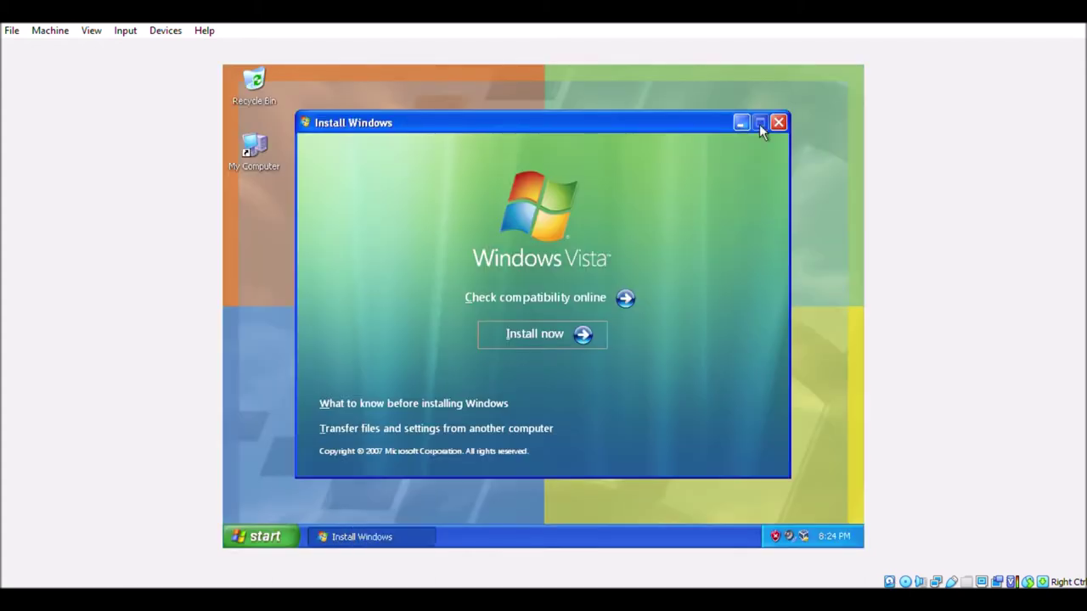
left_click(776, 122)
Write in Notepad "looks like vista doesn't like the x64 of windows xp, so i'll need to backup before I can continue."
left_click(259, 536)
left_click(322, 382)
type("looks like vista doesn't like thewx64 of windows")
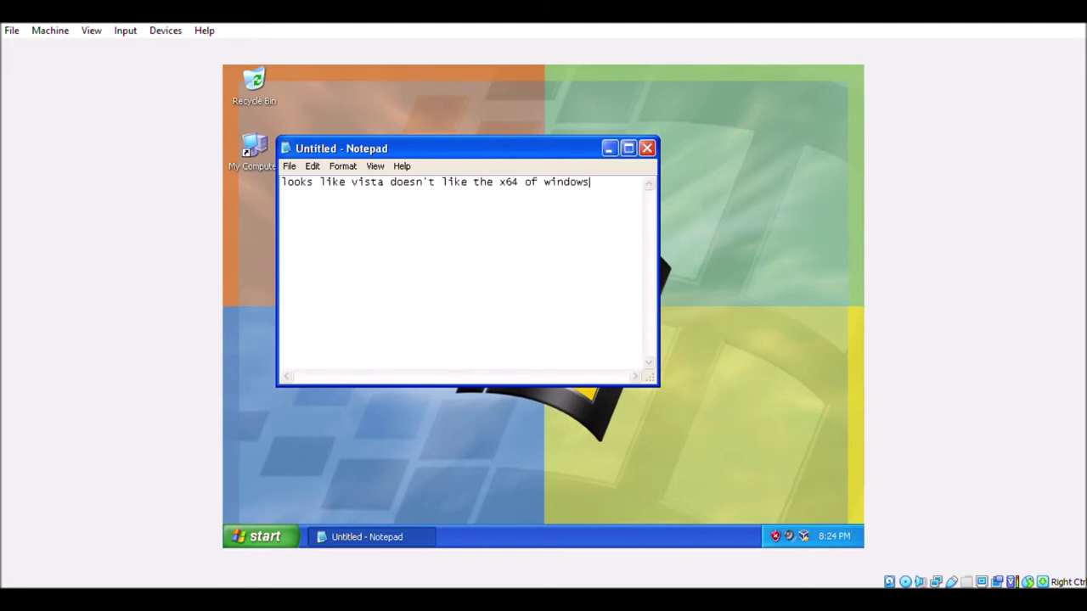
type(" xp, so i'll need to back")
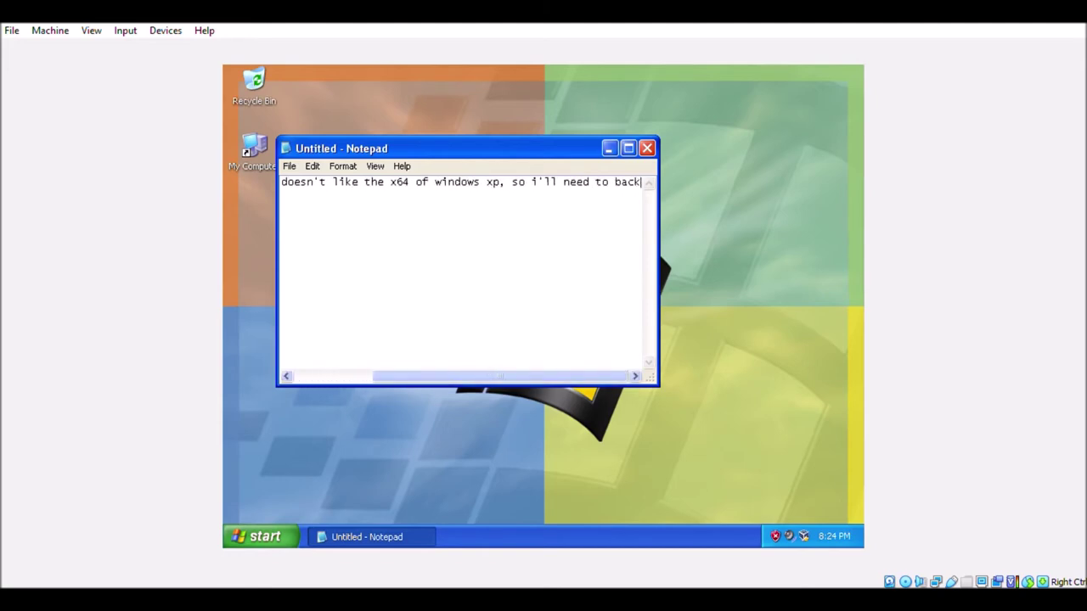
type("up before I can continue.")
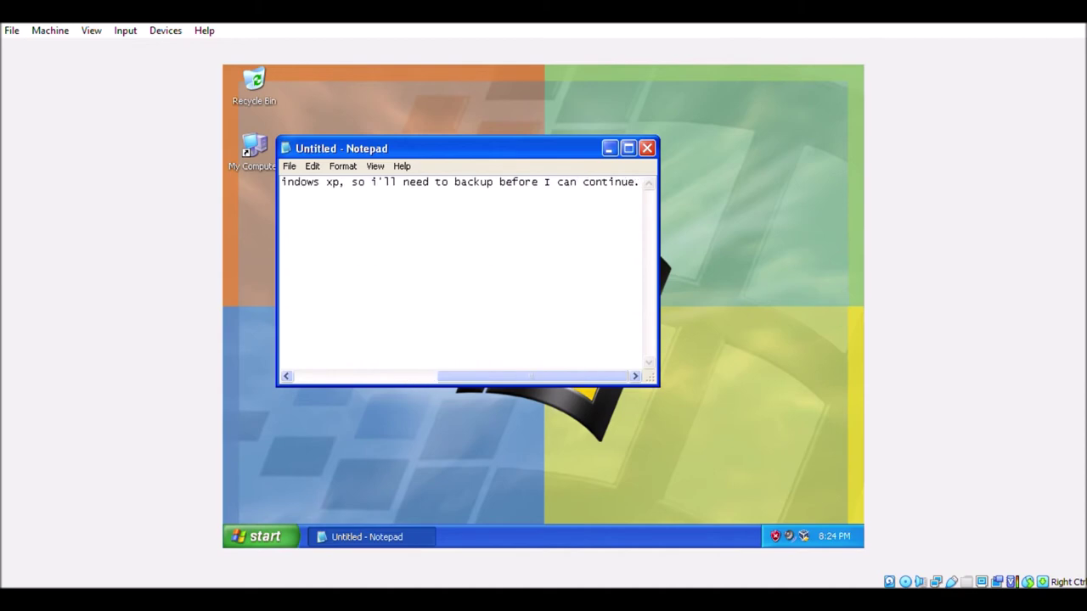
Close Notepad without saving the note about Vista and the backup
key("alt+F4")
key("n")
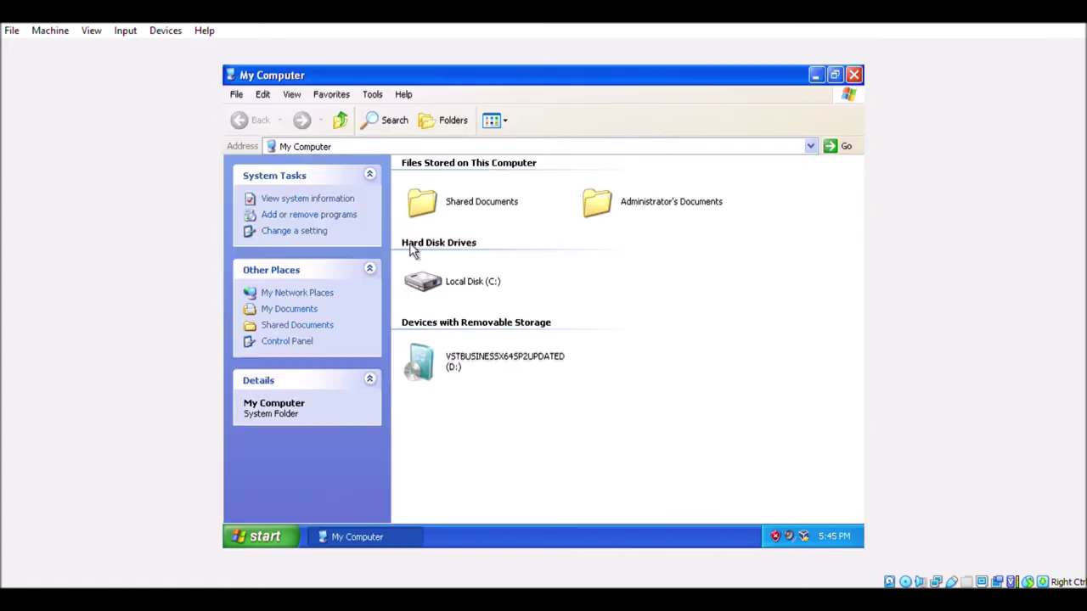
Open the support folder on the Windows Vista disc (D:)
right_click(450, 357)
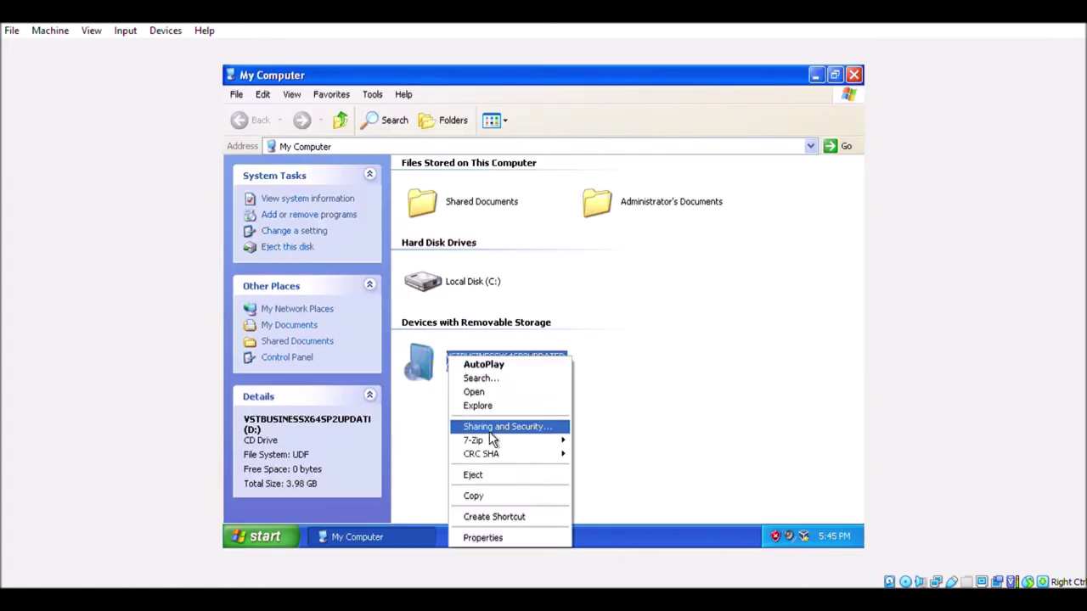
left_click(474, 391)
double_click(459, 281)
left_click(246, 119)
double_click(605, 234)
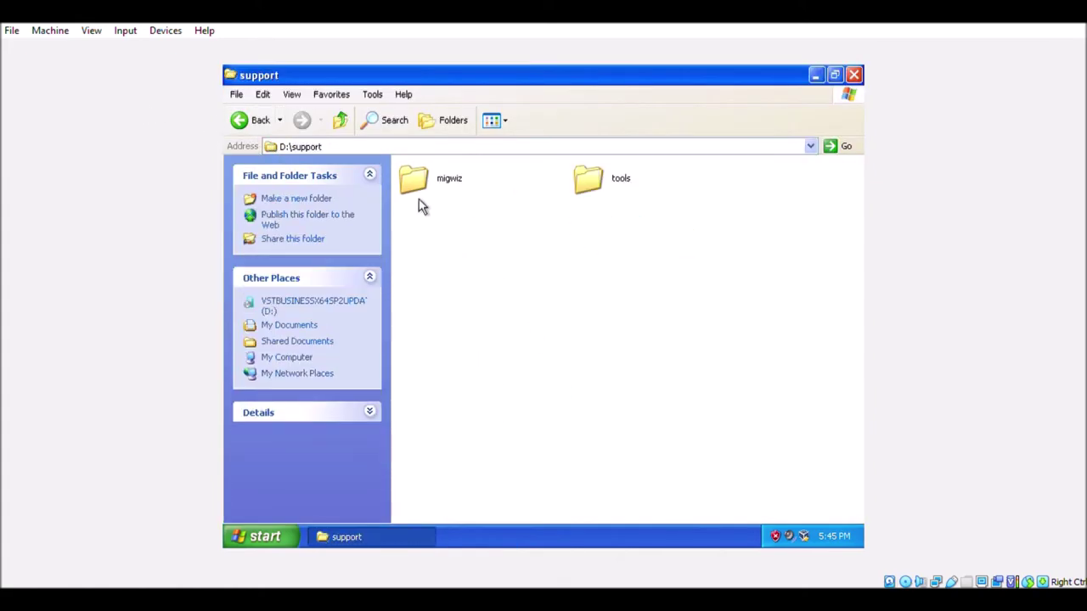
Launch Windows Easy Transfer from the migwiz folder on the Vista disc
double_click(422, 202)
scroll(627, 401, "down", 8)
scroll(670, 394, "up", 12)
left_click(502, 465)
scroll(485, 413, "down", 5)
scroll(497, 455, "up", 5)
scroll(501, 425, "down", 3)
double_click(507, 379)
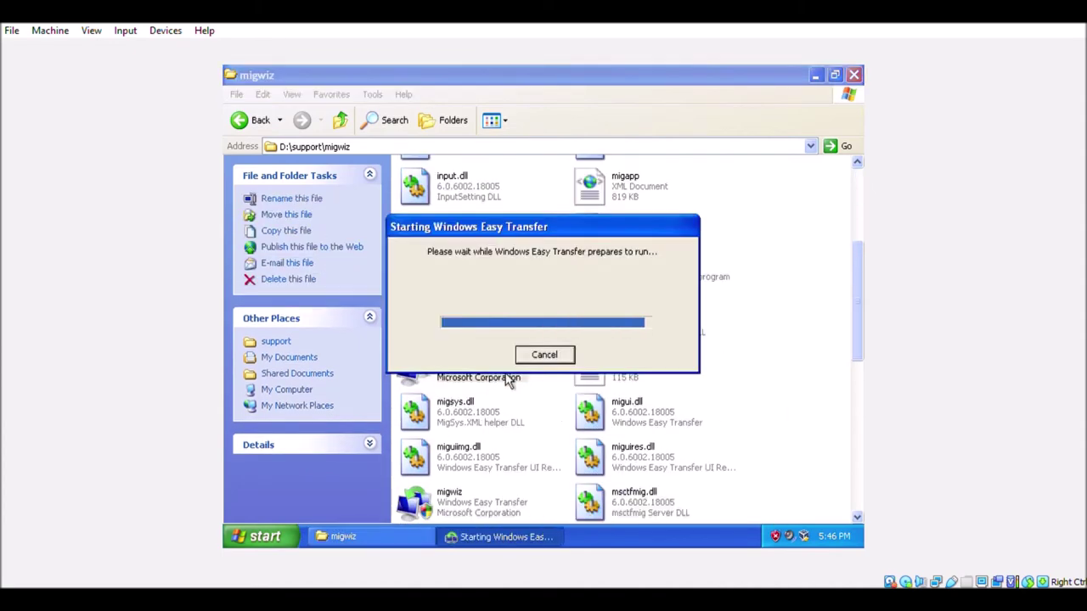
Choose to transfer by removable media, using an external hard disk or a network location
left_click(801, 500)
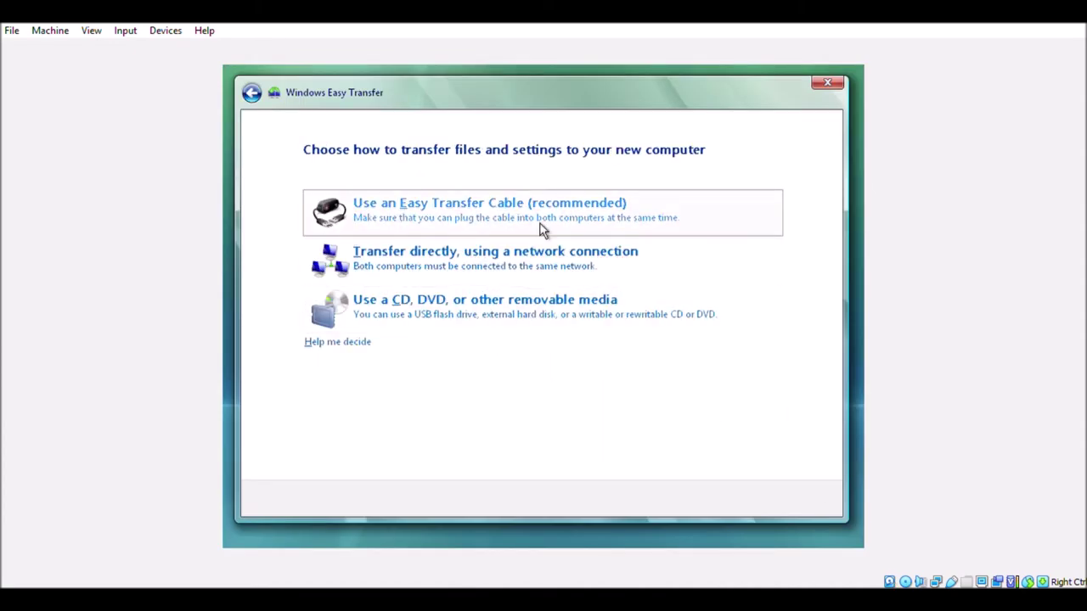
left_click(541, 311)
left_click(430, 319)
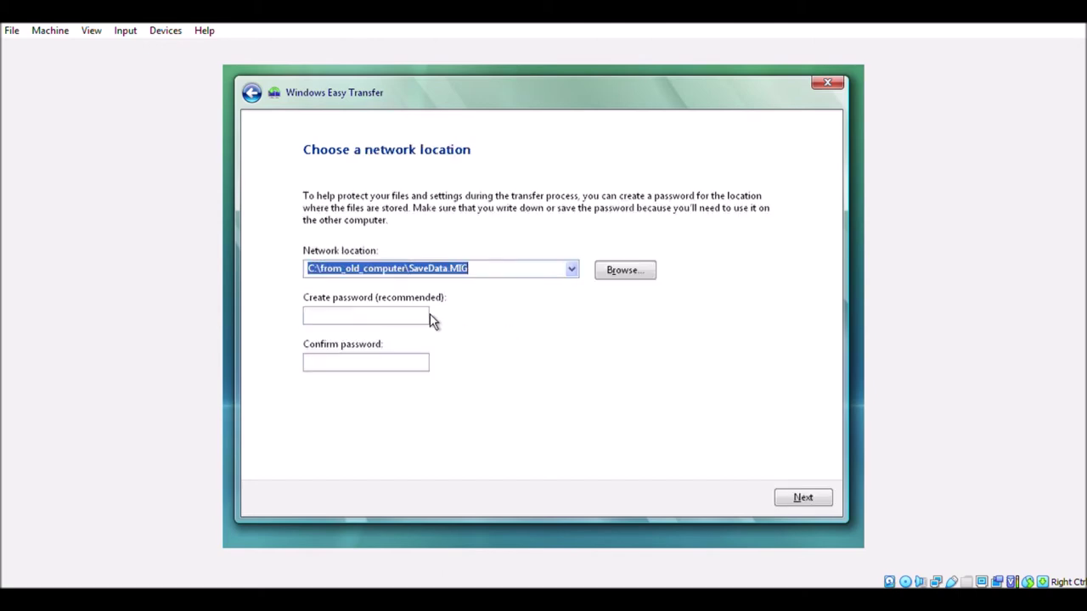
double_click(253, 94)
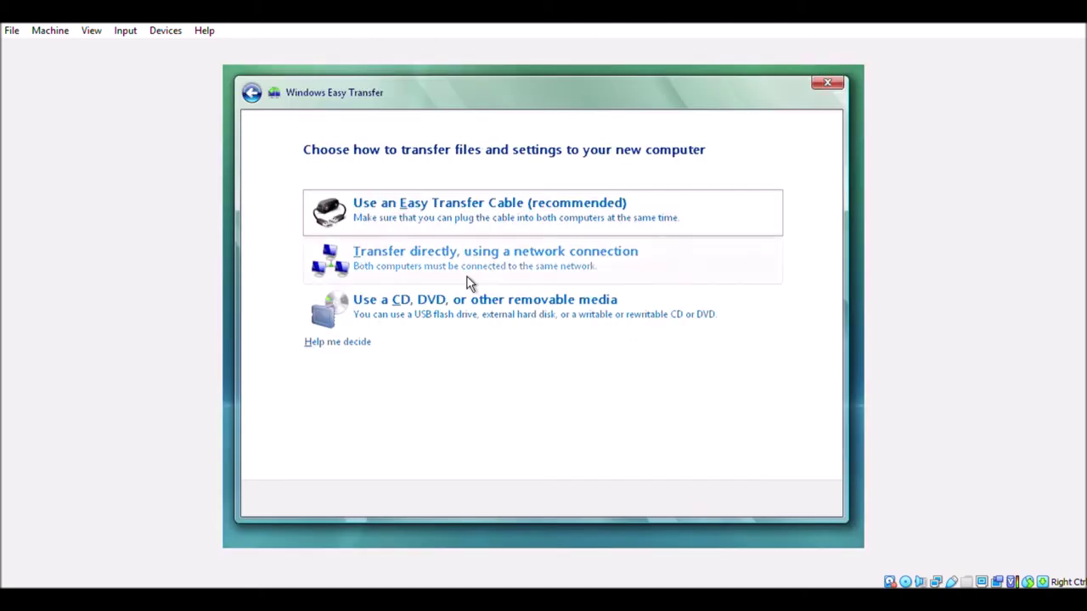
left_click(466, 306)
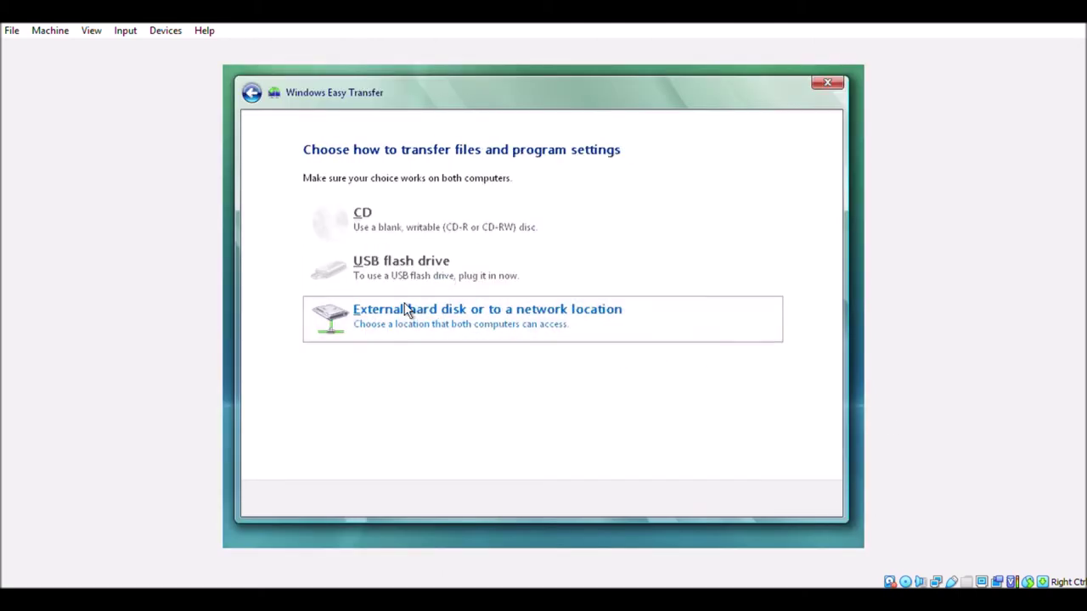
left_click(450, 314)
left_click(251, 92)
left_click(463, 313)
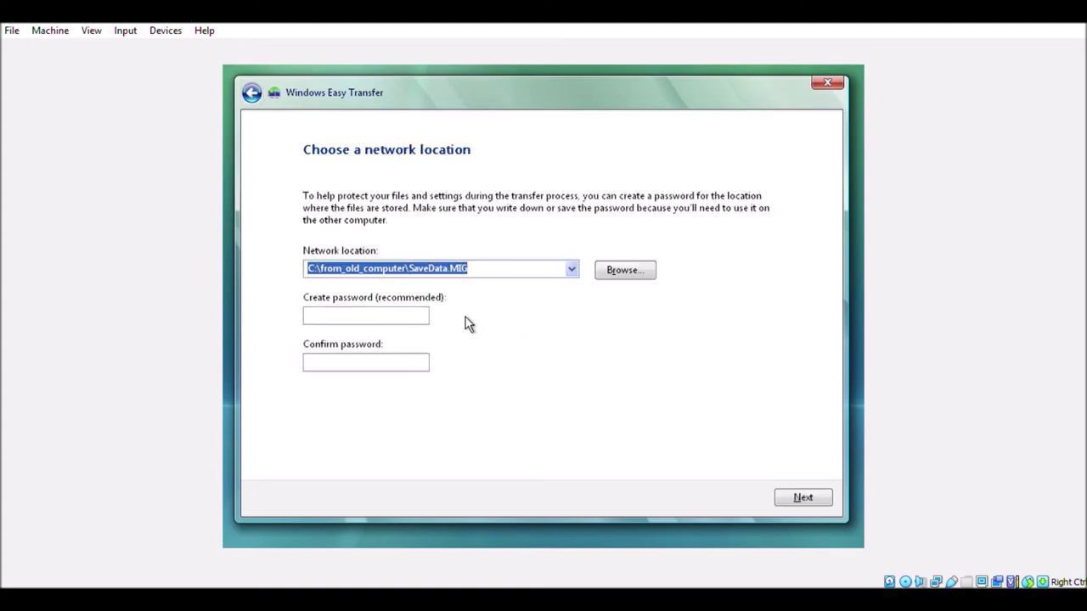
Keep C:\from_old_computer\SaveData.MIG as the save location without a password, and save the files and settings there
left_click(625, 270)
right_click(376, 194)
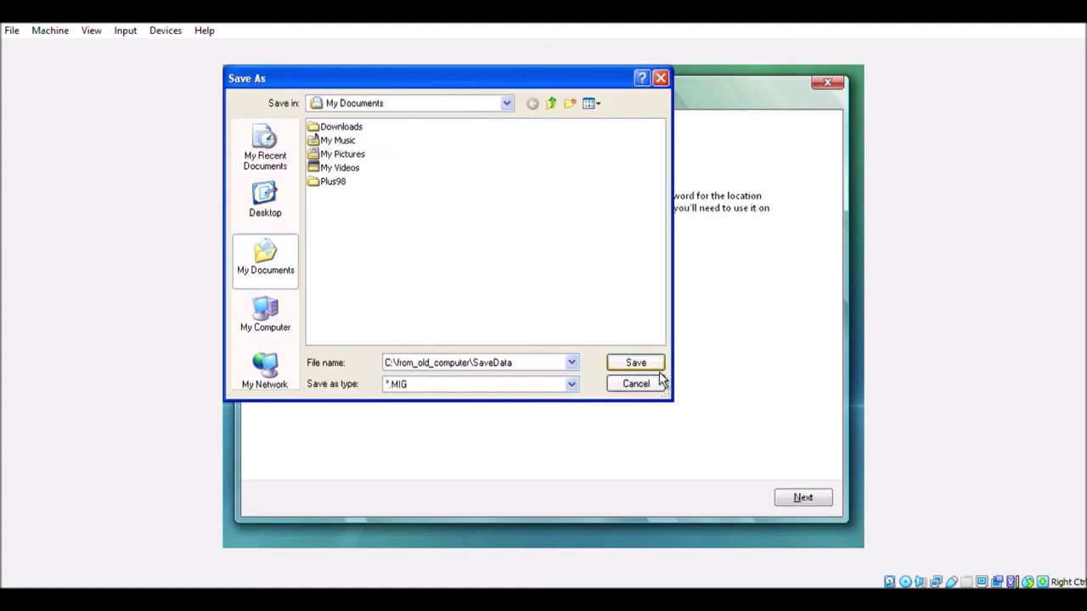
left_click(649, 383)
left_click(815, 497)
left_click(434, 255)
left_click(803, 497)
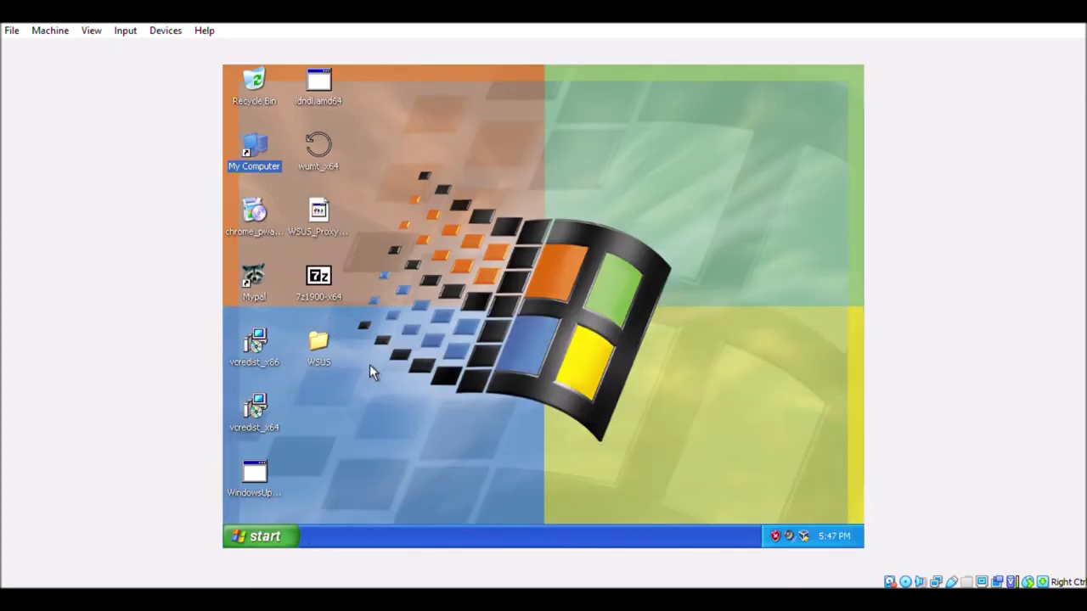
Check the Local Disk (C:) for the from_old_computer folder holding the saved transfer data
right_click(386, 415)
double_click(270, 167)
left_click(323, 293)
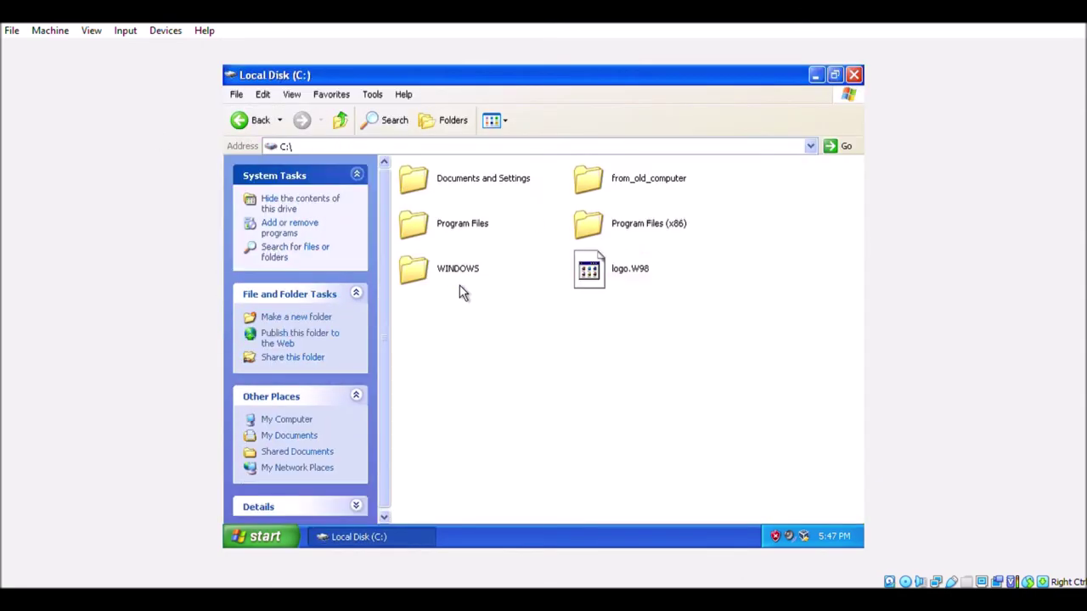
left_click(643, 200)
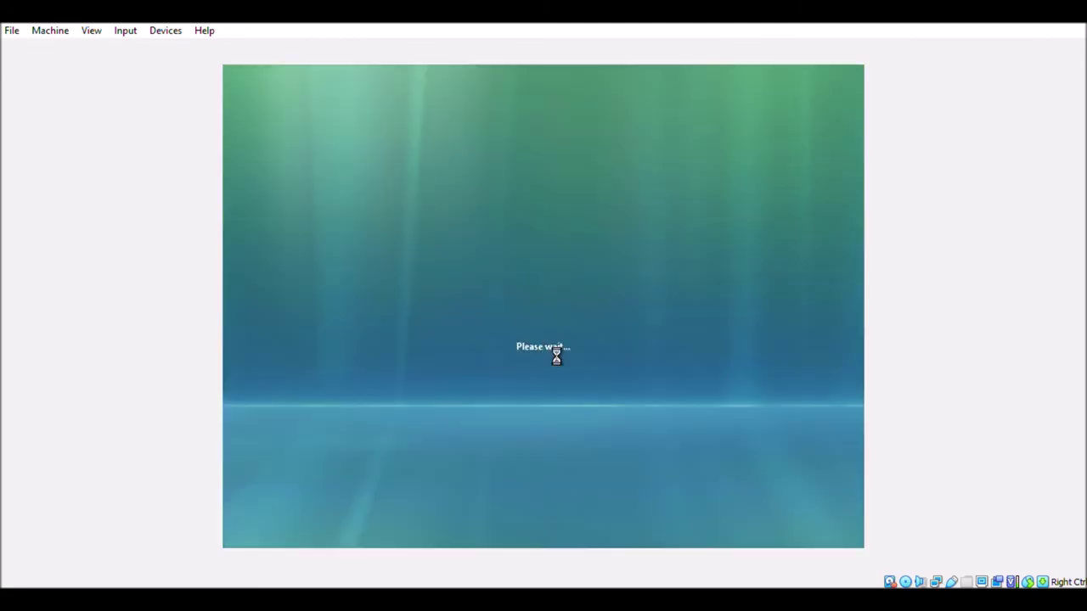
Start the Windows Vista installation again, going online to get the latest installation updates
left_click(431, 220)
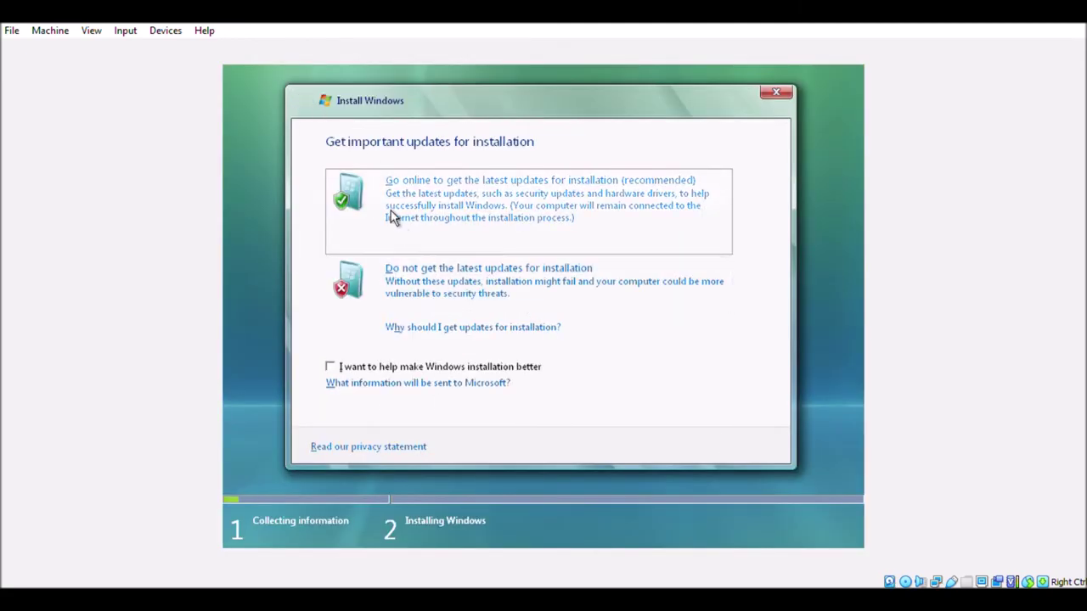
left_click(391, 211)
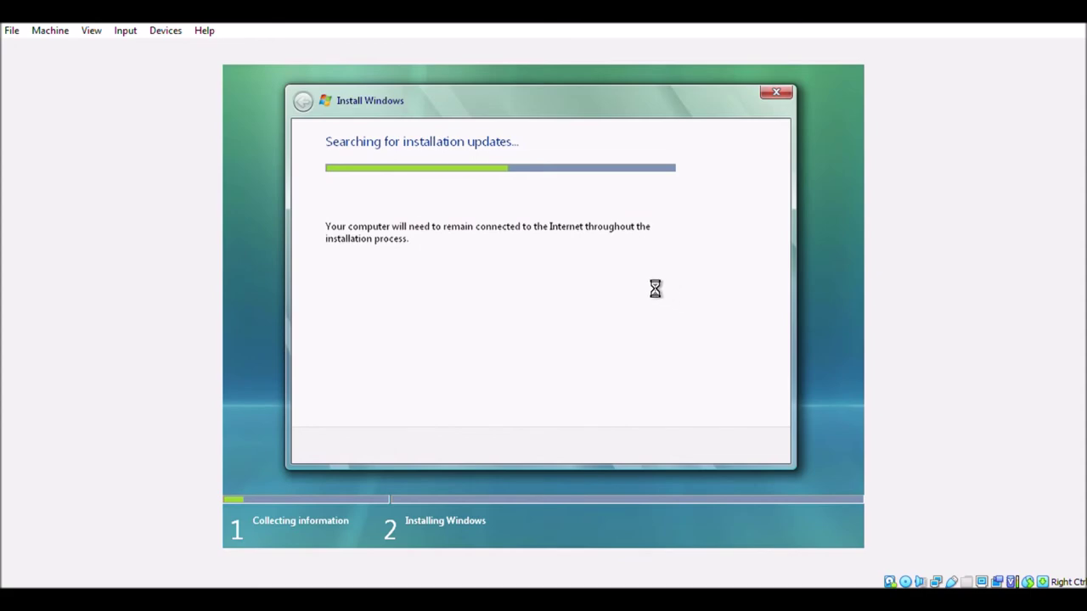
key("Return")
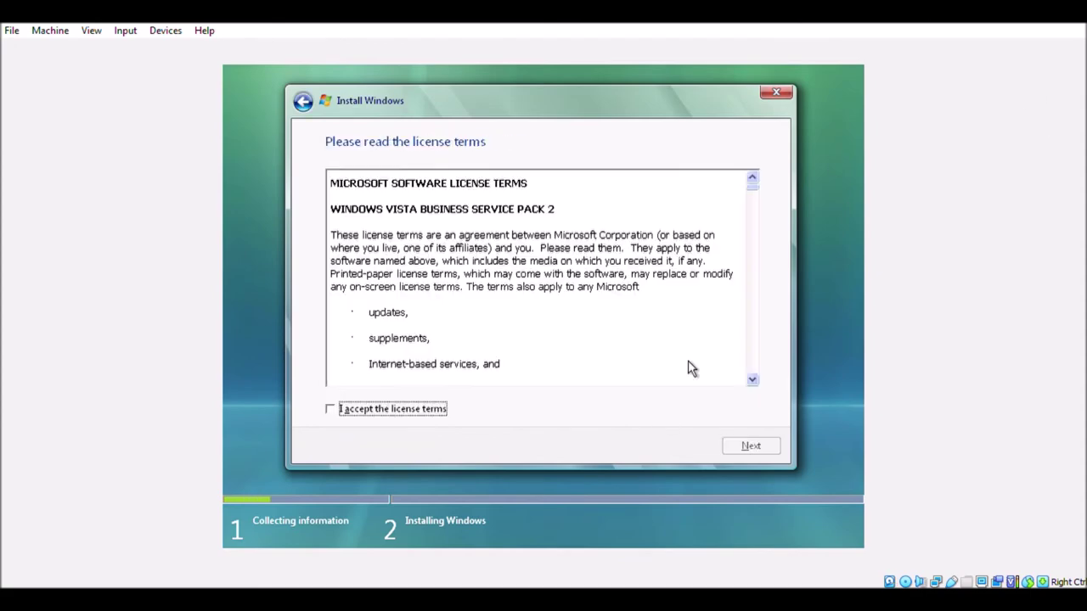
Accept the Windows Vista Business license terms and proceed with a Custom (advanced) installation
key("space")
left_click(750, 448)
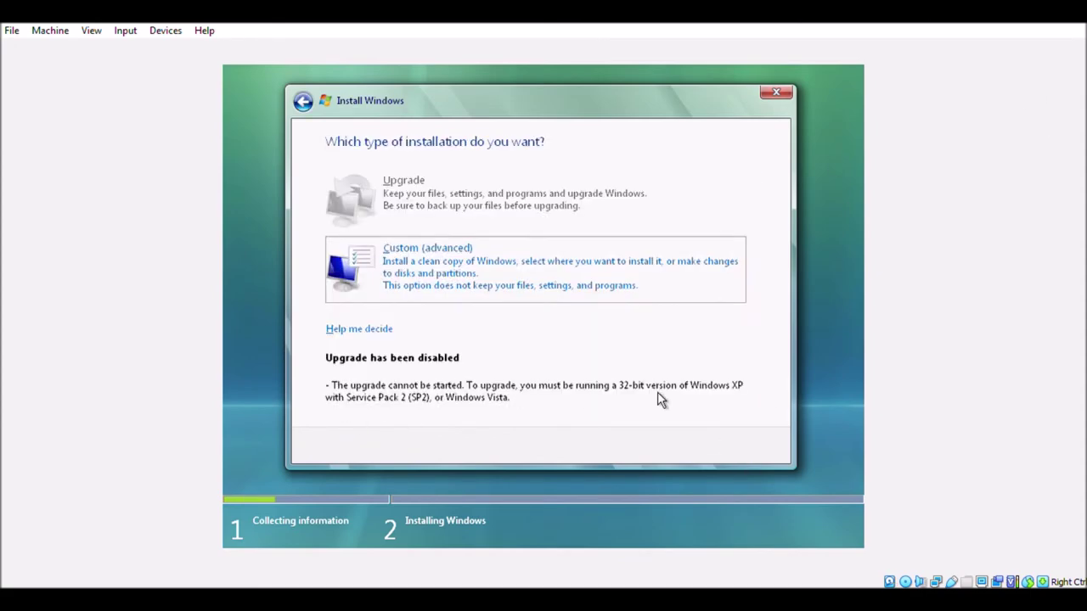
left_click(412, 300)
left_click(760, 448)
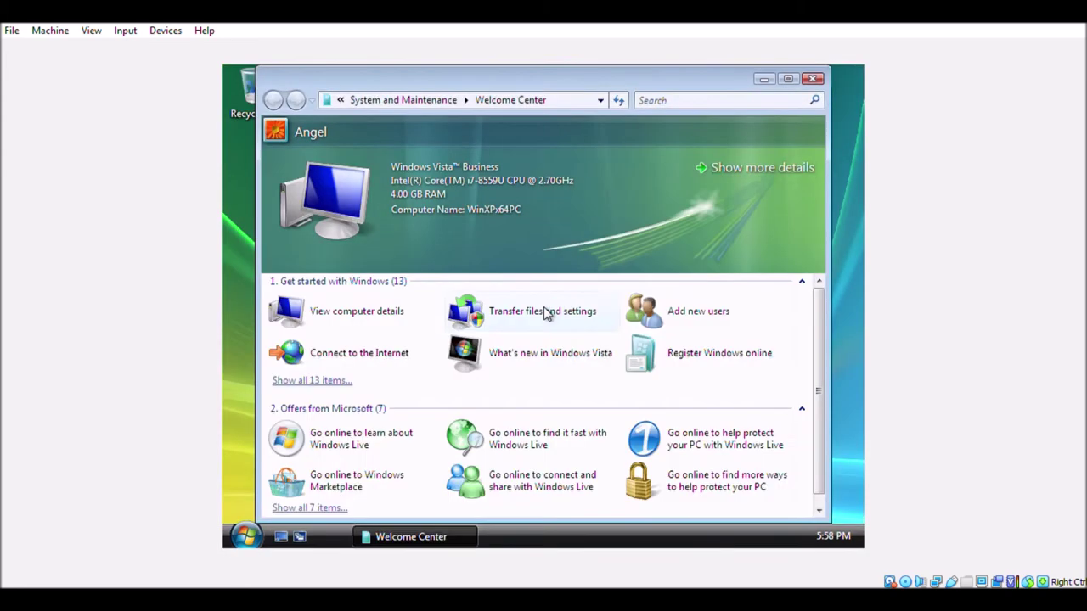
left_click(537, 310)
left_click(750, 252)
left_click(802, 499)
left_click(471, 273)
left_click(485, 316)
key("Return")
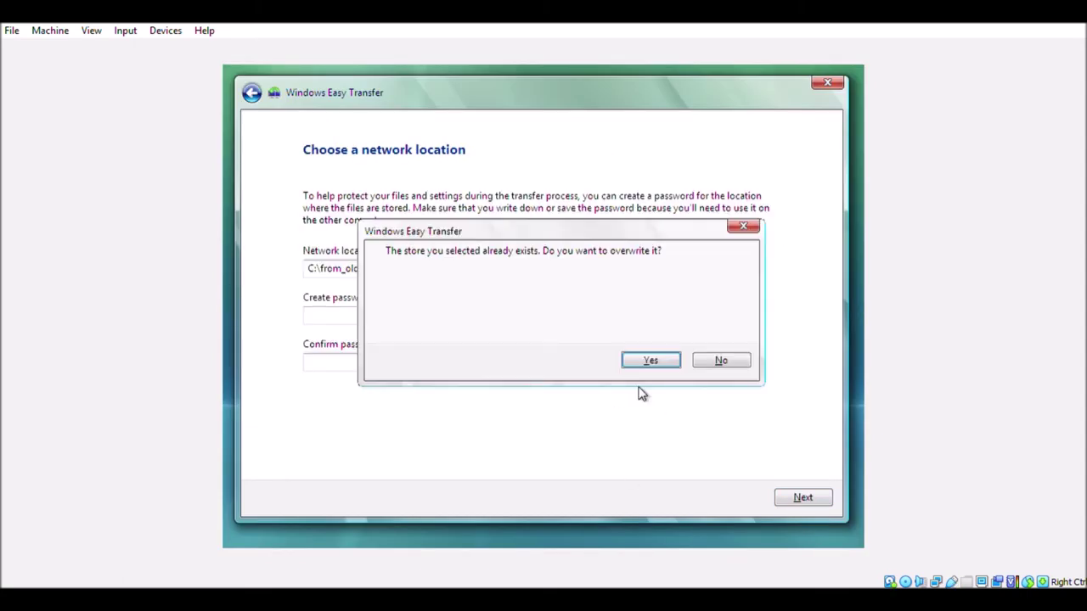
key("Escape")
left_click(252, 94)
left_click(251, 93)
left_click(382, 291)
left_click(450, 225)
left_click(463, 232)
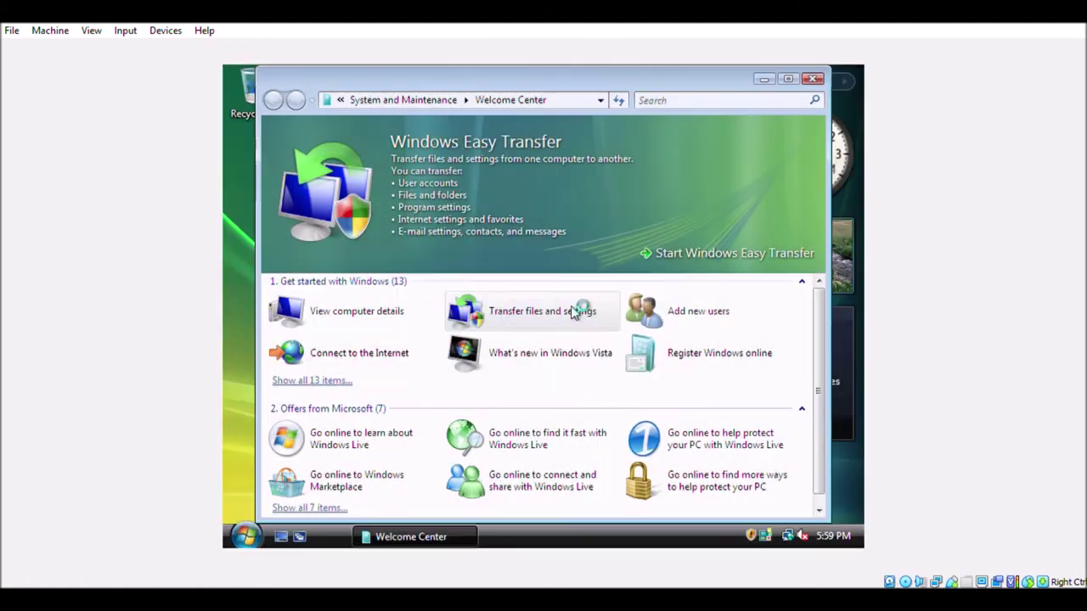
Start Windows Easy Transfer again from the Welcome Center and load the files and settings saved from the old system
left_click(577, 308)
left_click(507, 223)
left_click(495, 247)
left_click(805, 498)
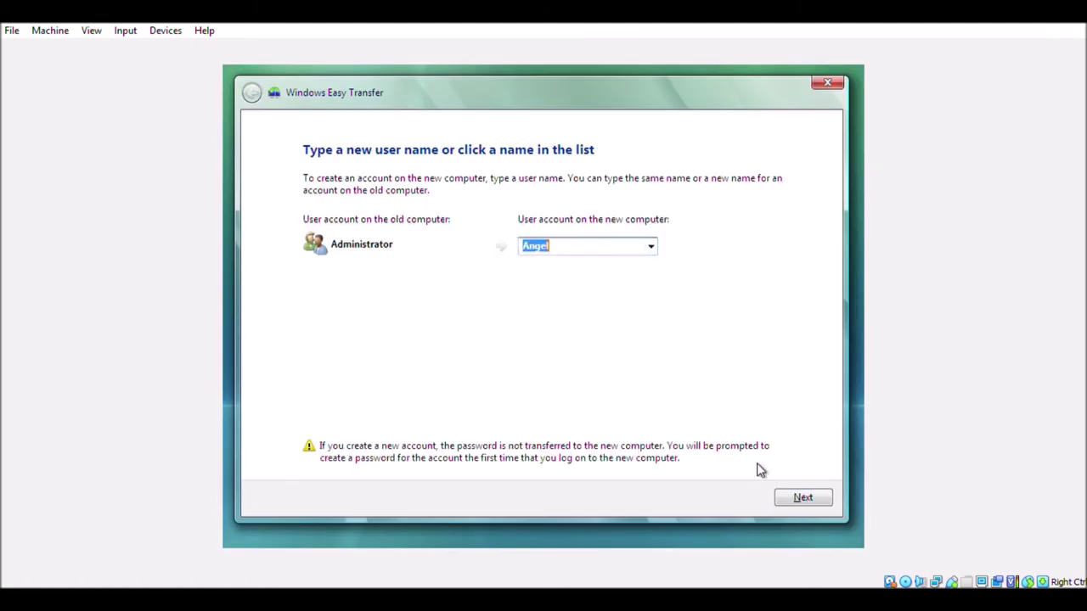
Transfer the old Administrator account into the suggested user account, then close the finished wizard and the Welcome Center
left_click(805, 497)
left_click(803, 498)
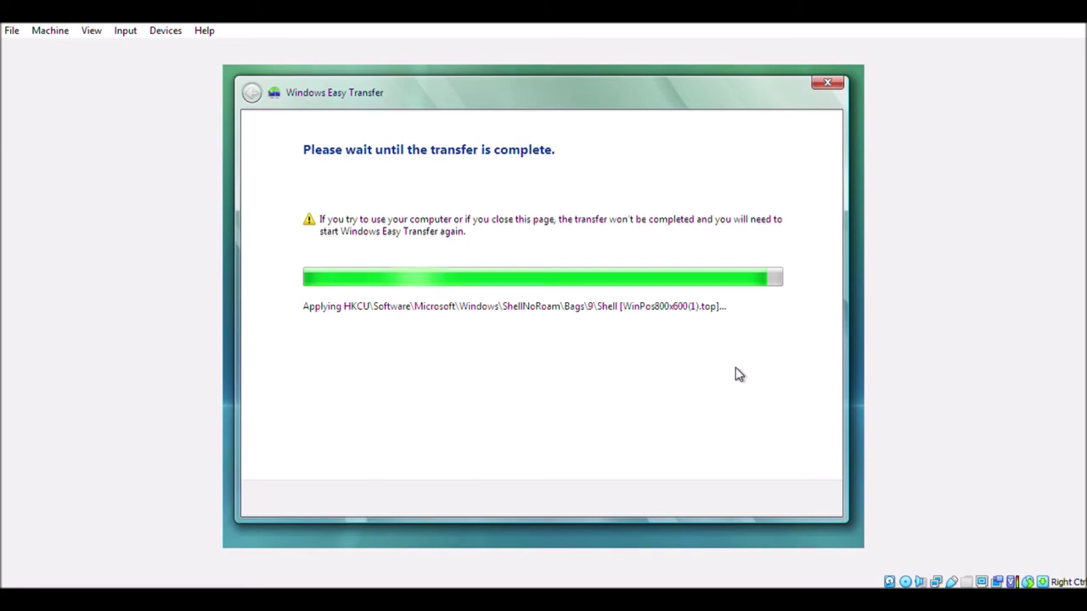
left_click(806, 497)
left_click(646, 364)
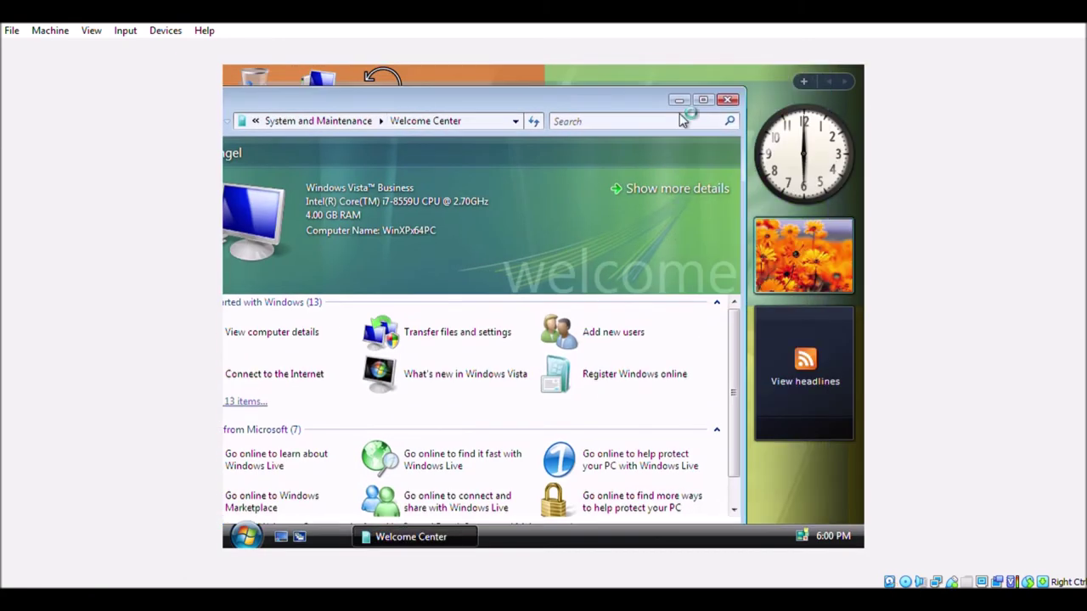
left_click(728, 73)
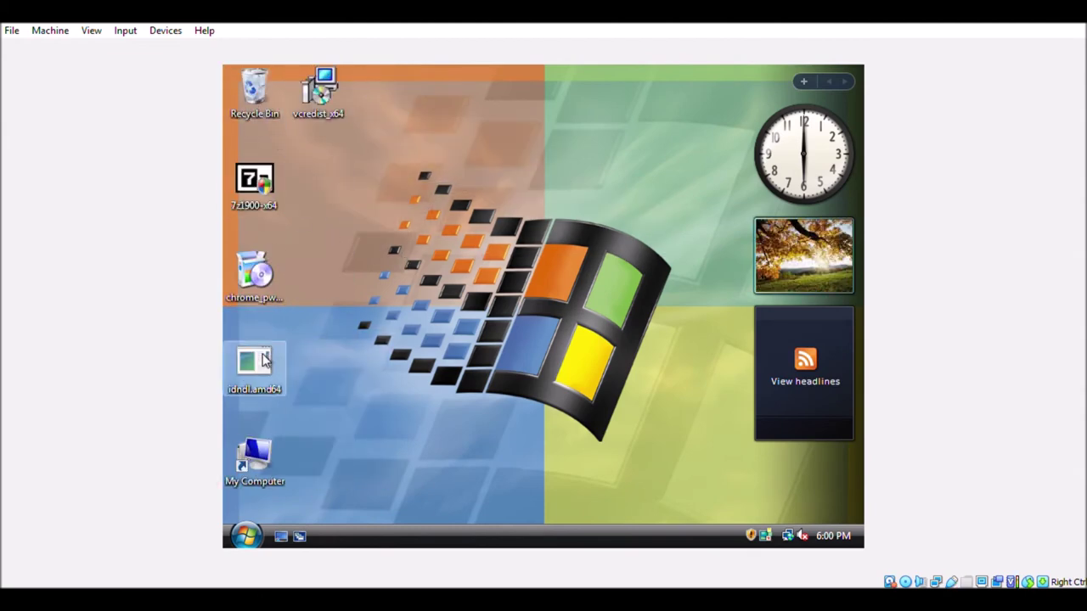
Write in Notepad "Yesh, so I upgraded windows xp pro x64 edition to vista, now let's upgrade to windows 7!" and close it
key("Return")
key("super")
type("not")
key("Return")
type("Yesh, so I upgraded n")
type("indows xp pro x64 edition to")
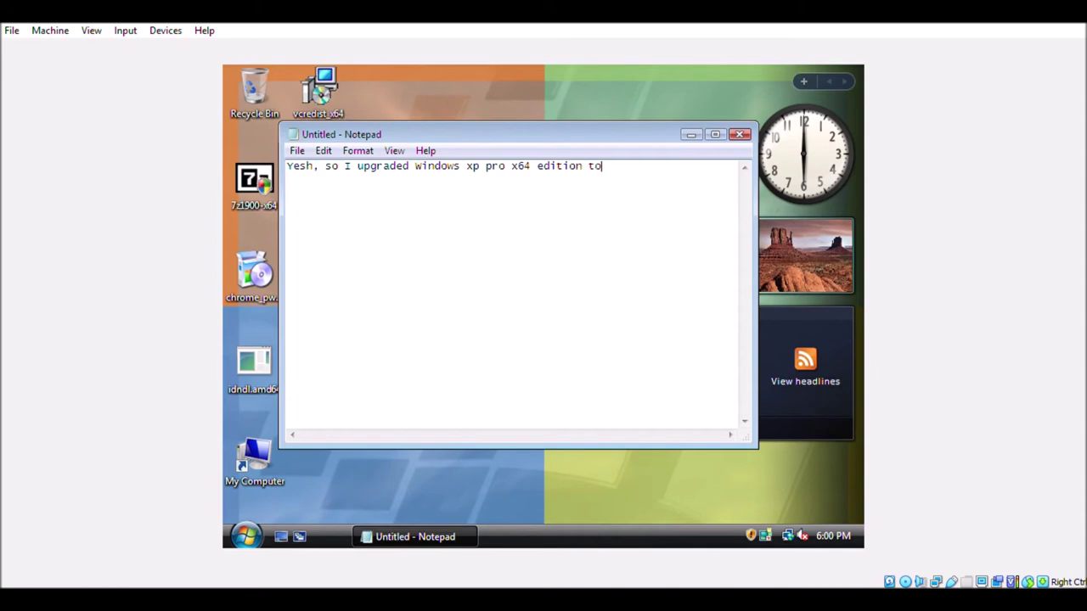
type(" vista, now let's upgrade to windows 7!")
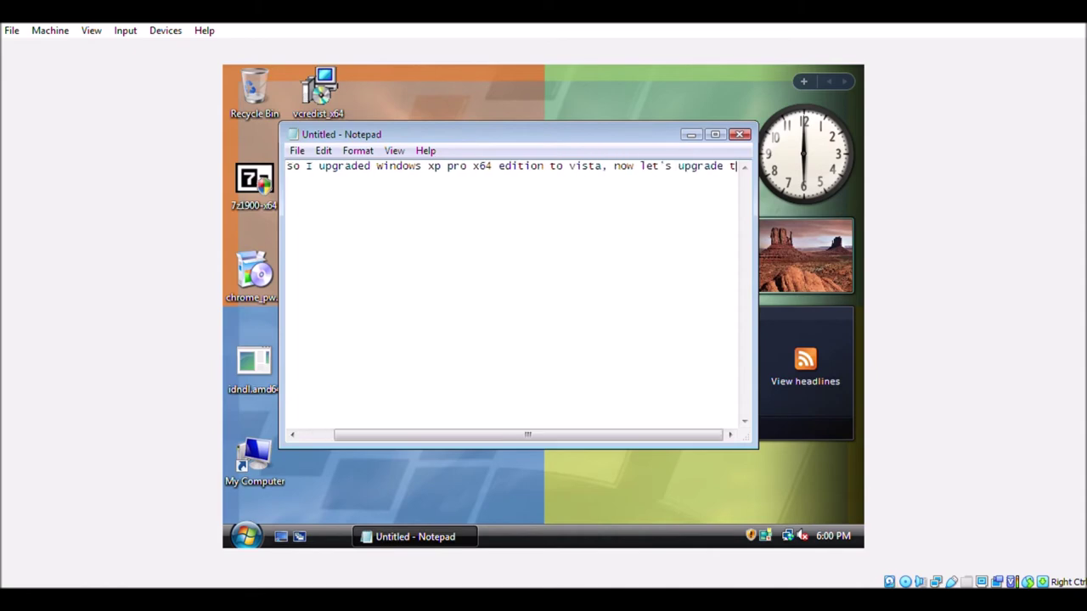
left_click(740, 134)
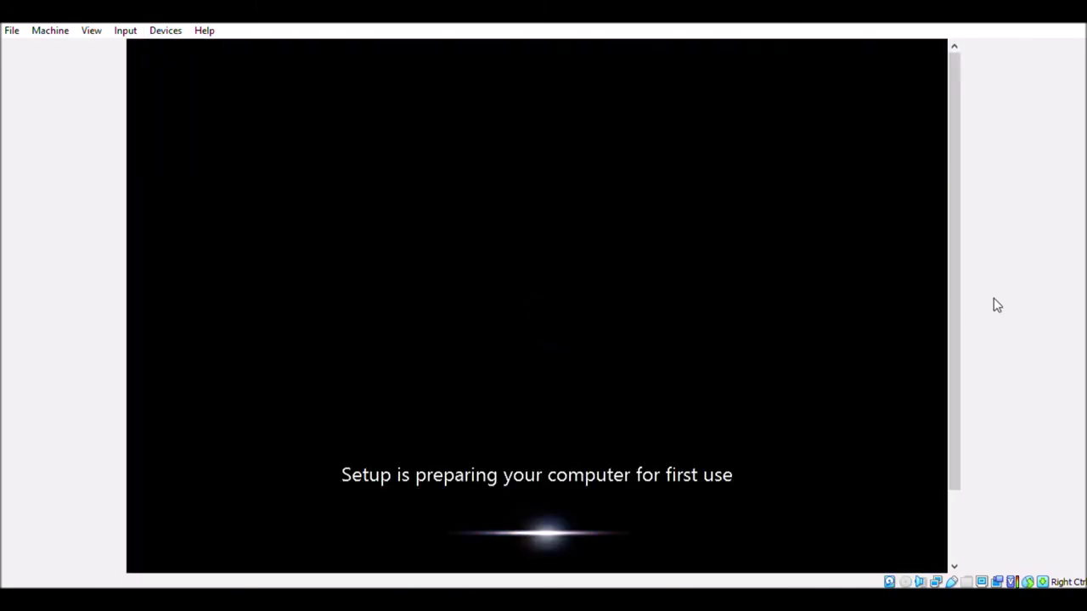
Set the Windows 7 screen resolution to 800 × 600 and close the display settings
left_click(453, 295)
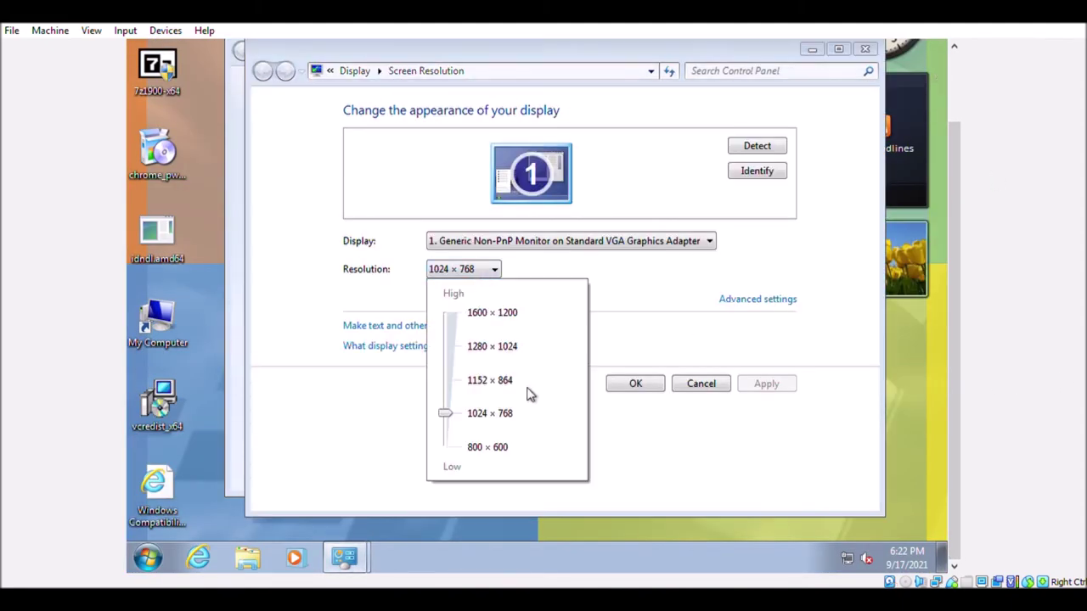
left_click(454, 465)
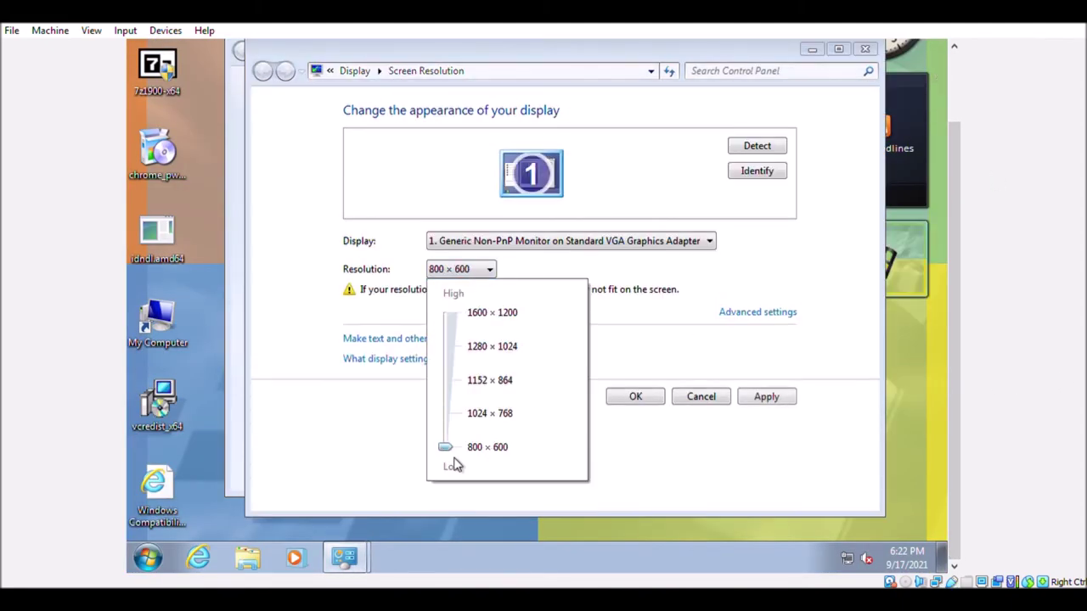
left_click(765, 396)
left_click(853, 71)
left_click(844, 79)
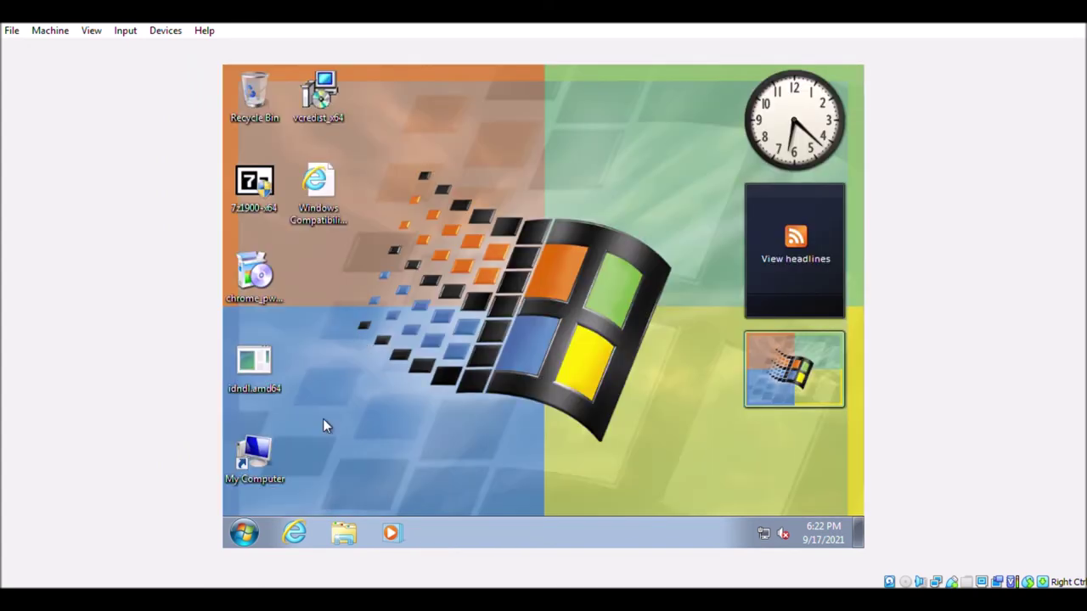
Check the installed Windows version with winver and close its window
left_click(244, 533)
type("winver")
key("Return")
left_click(585, 400)
Write in Notepad "So yeah, Windows Vista upgraded to Windows 7 and kept all of the settings and files!" and close it
left_click(243, 532)
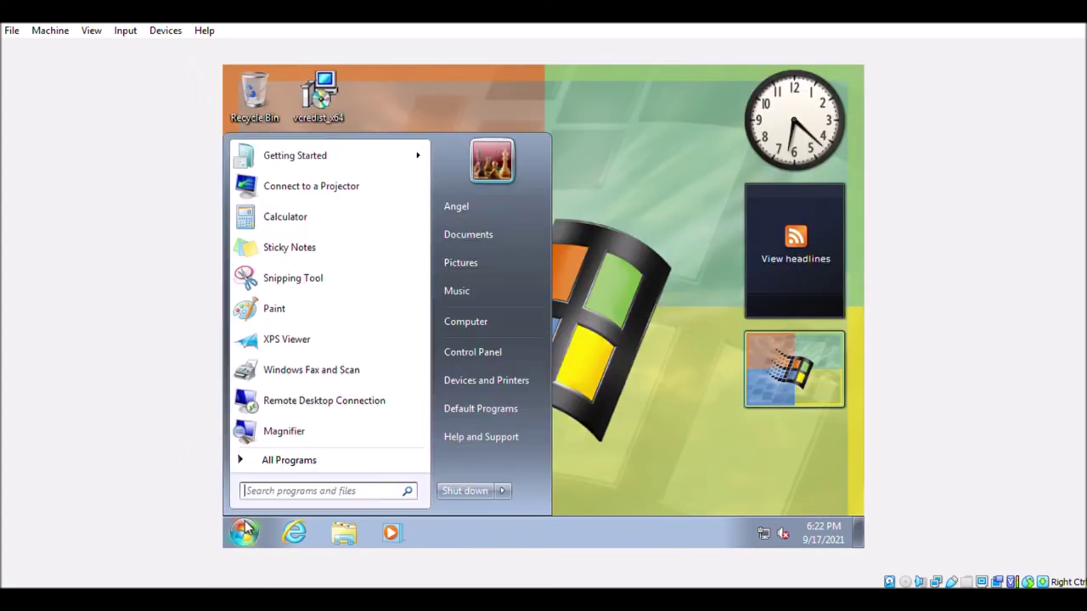
type("no")
left_click(295, 219)
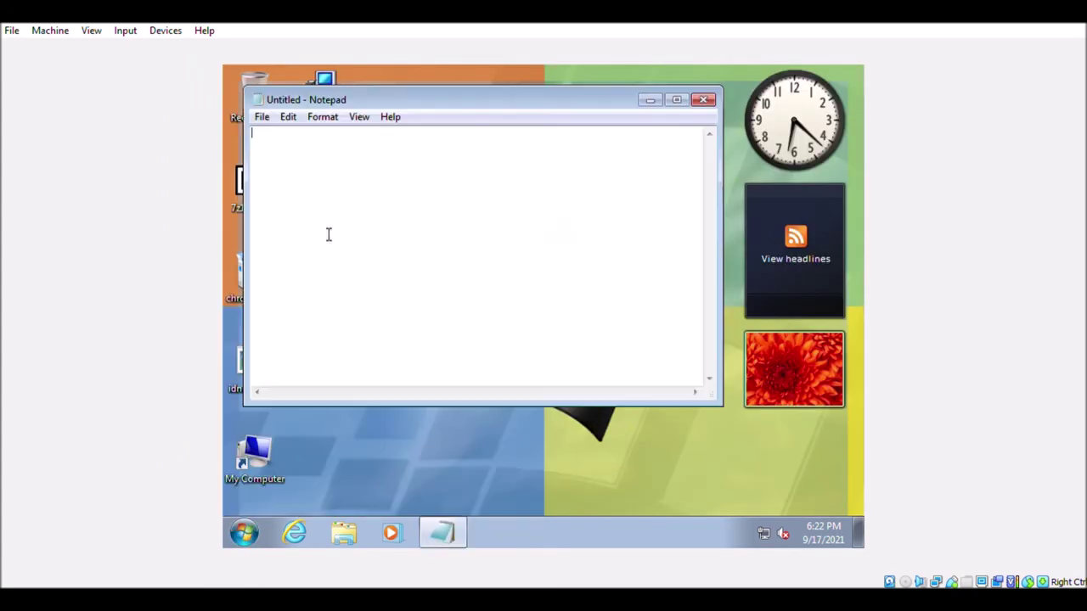
type("So yeagh, windows vista upgraded to windows 7 and")
type("kept all")
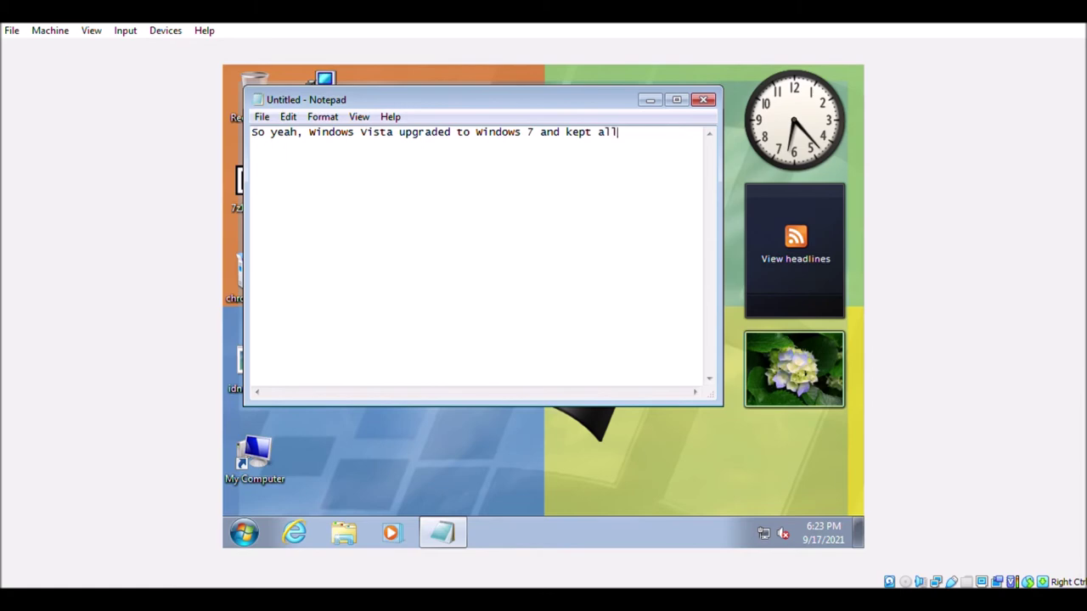
type(" of the settings and files!")
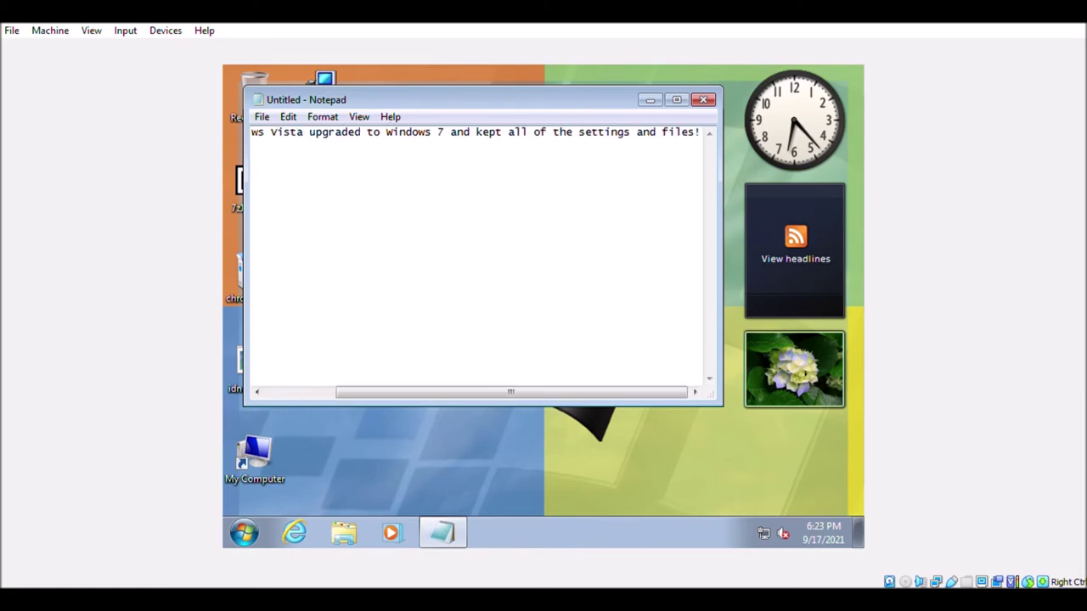
left_click(703, 100)
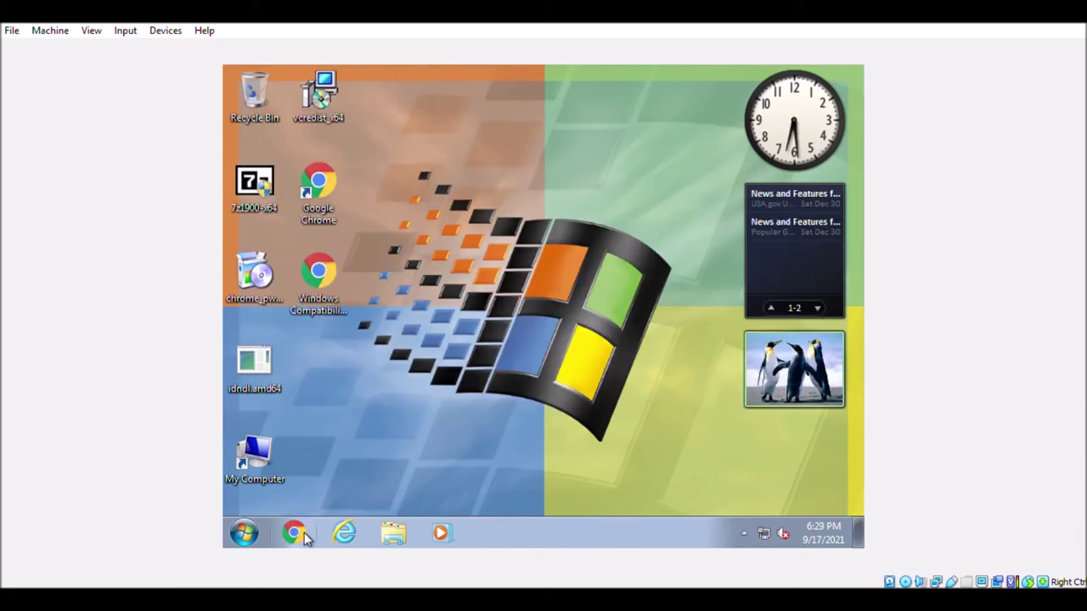
Look through the available desktop themes in the Personalization settings and close the window
left_click(248, 532)
left_click(311, 470)
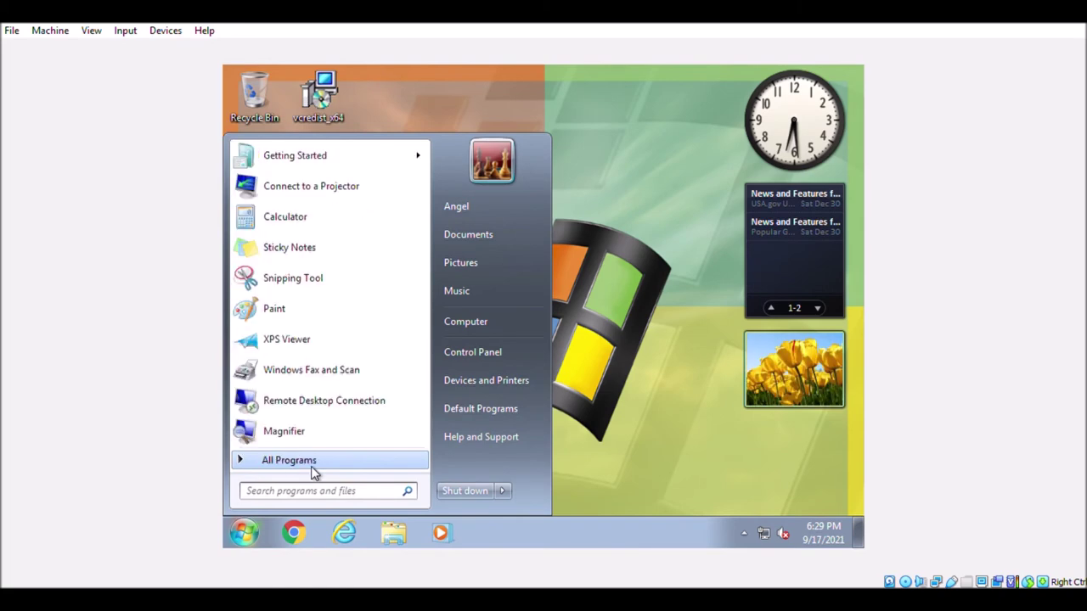
left_click(393, 533)
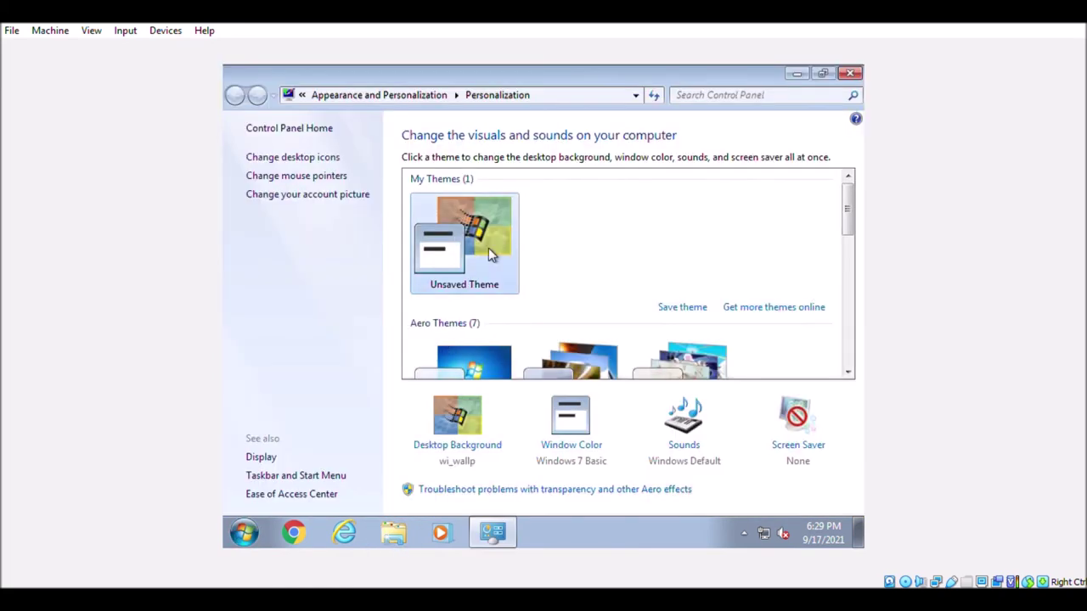
scroll(488, 248, "down", 10)
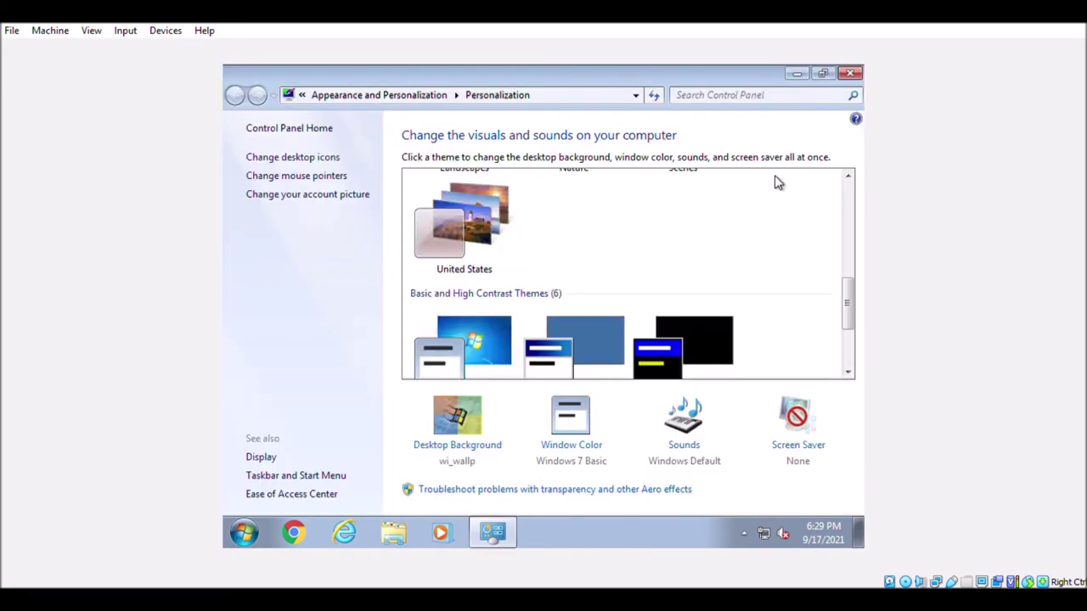
left_click(849, 73)
Browse the installed programs, including Games, then search the computer for "plus" and clear the search
key("super")
left_click(286, 468)
left_click(263, 333)
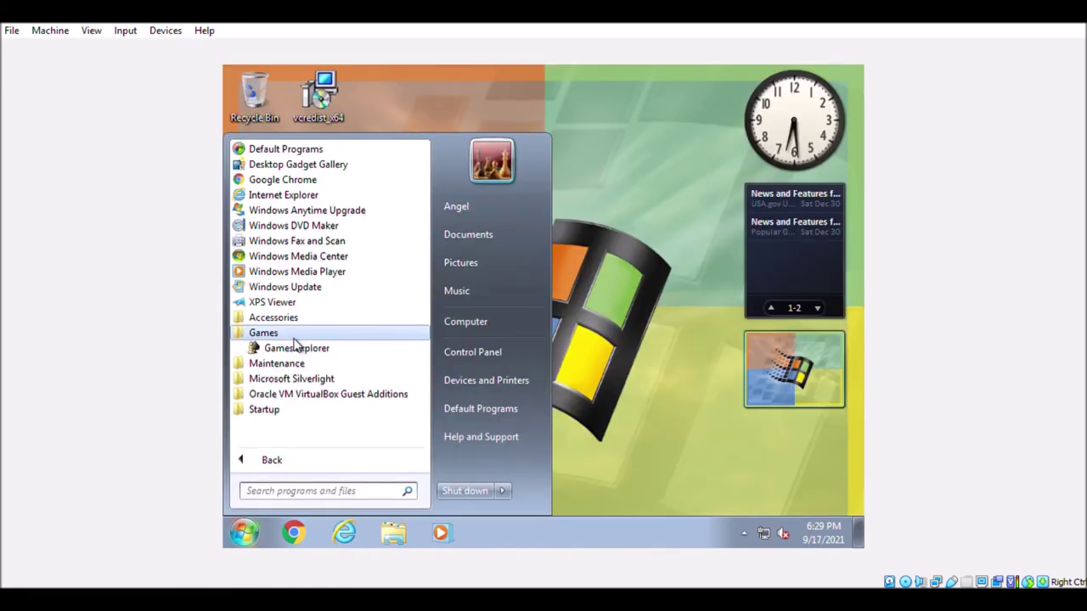
left_click(328, 490)
type("plus")
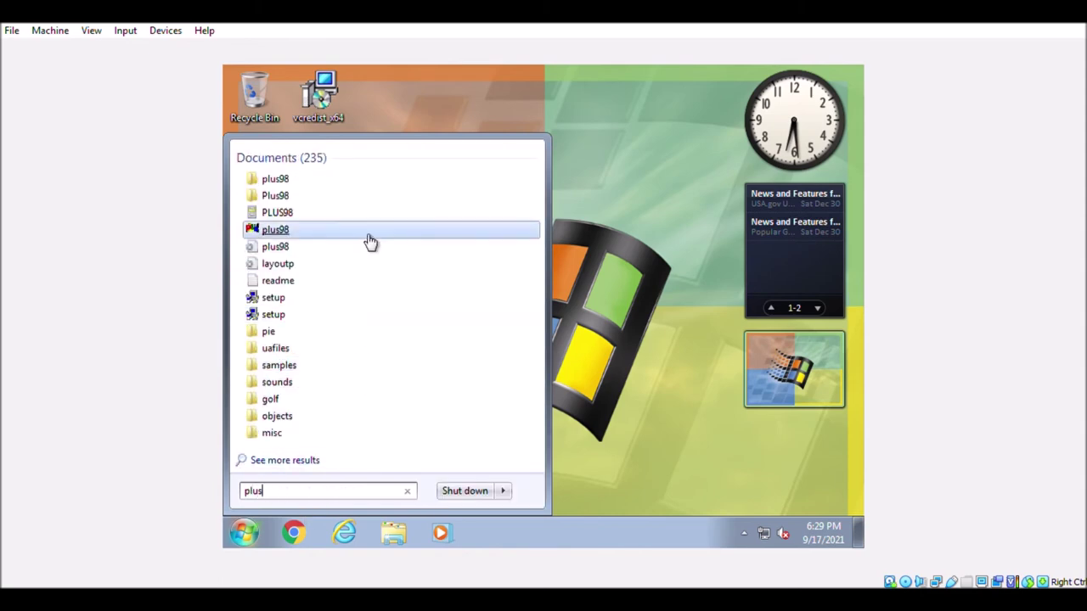
key("ctrl+a")
key("BackSpace")
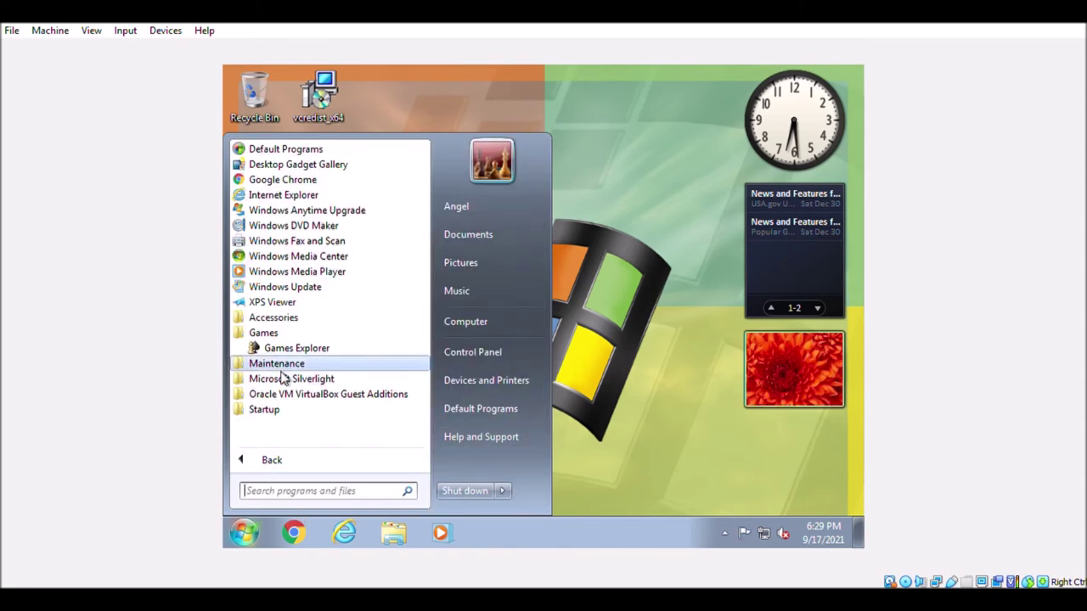
Check the Program Files (x86) and Program Files folders on Local Disk (C:) for the installed programs
left_click(394, 532)
left_click(277, 405)
double_click(425, 181)
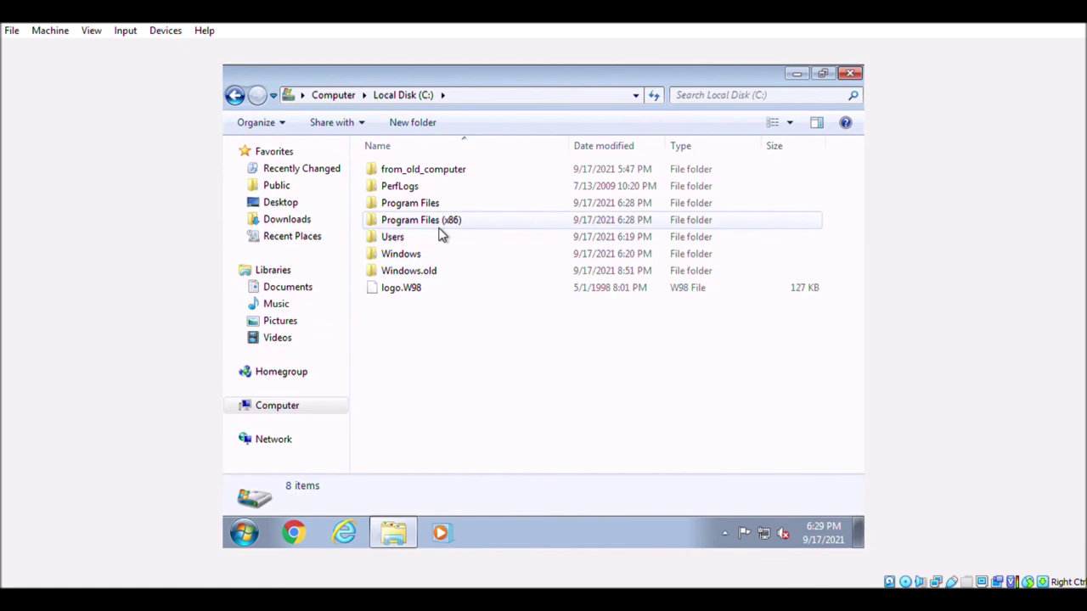
double_click(441, 220)
key("BackSpace")
key("Up")
key("Return")
key("BackSpace")
Copy the Microsoft Plus! and Plus! folders from C:\Windows.old\Program Files (x86) into C:\Program Files (x86)
double_click(412, 276)
double_click(458, 204)
key("p")
left_click(373, 204, "ctrl")
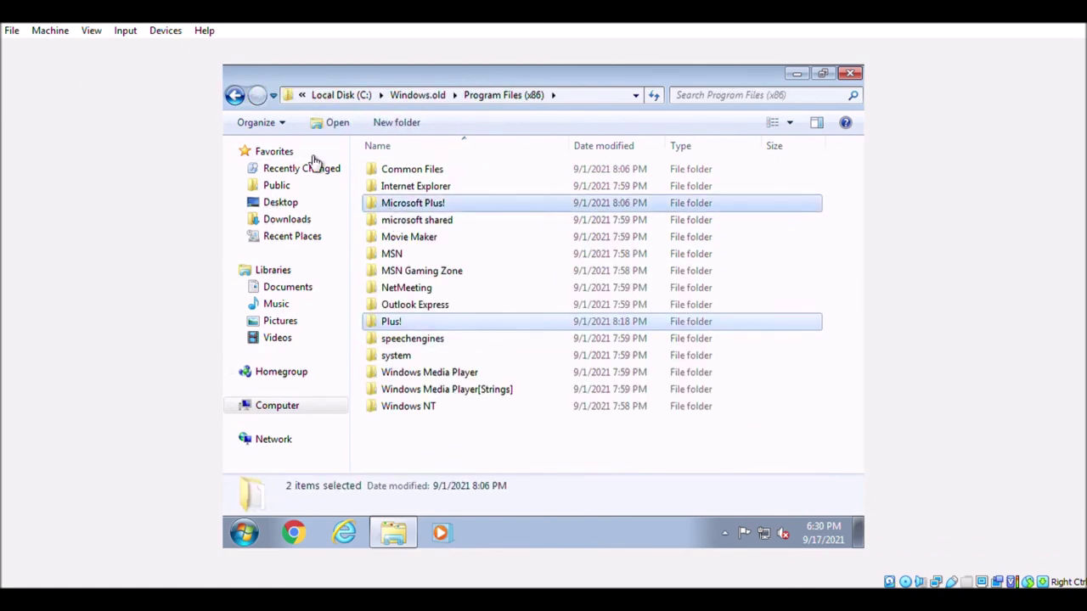
left_click(236, 96)
double_click(416, 186)
left_click(235, 95)
double_click(420, 203)
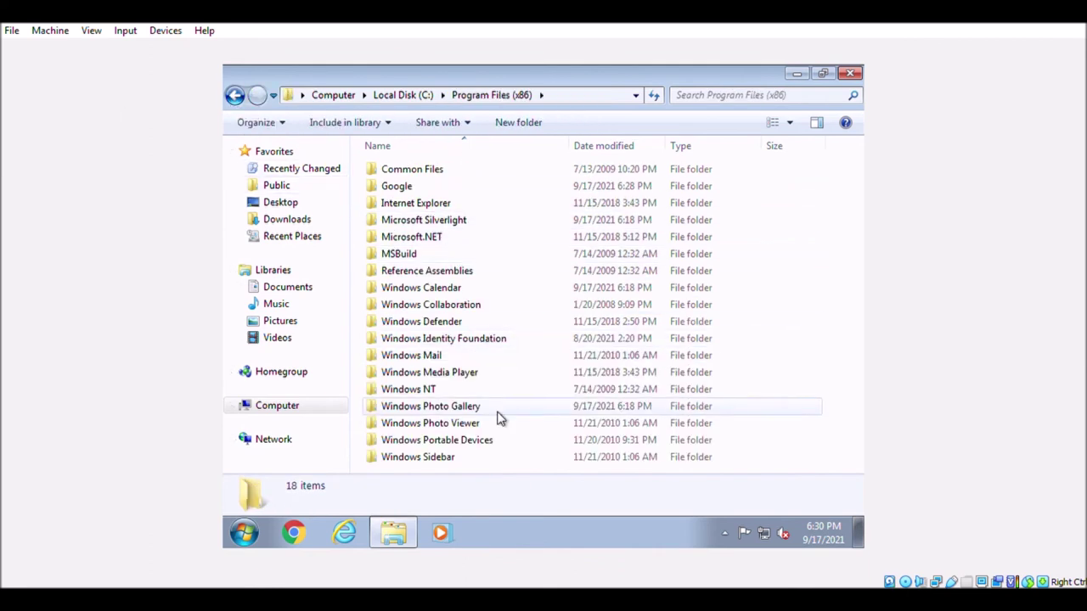
key("ctrl+v")
left_click(532, 354)
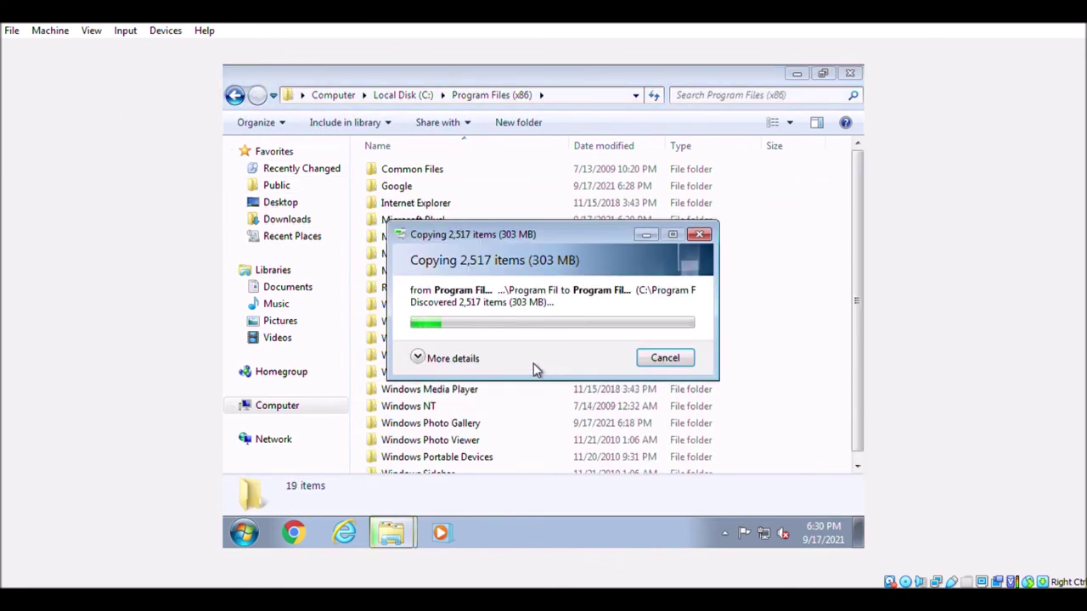
Copy the old program folder from C:\Windows.old\Program Files into C:\Program Files
left_click(236, 95)
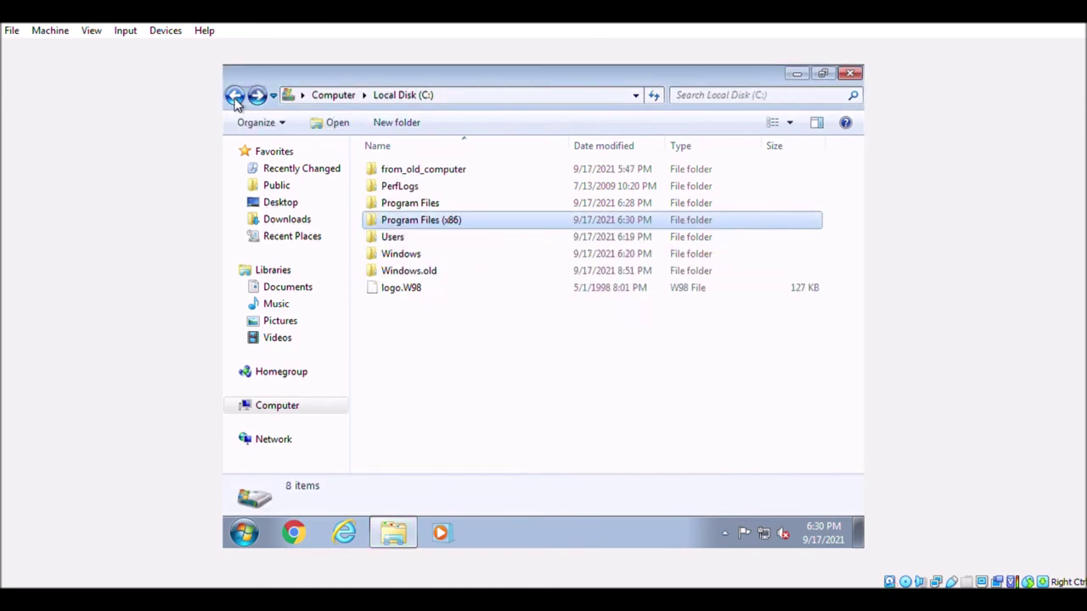
double_click(403, 271)
double_click(414, 186)
left_click(393, 253)
key("BackSpace")
key("BackSpace")
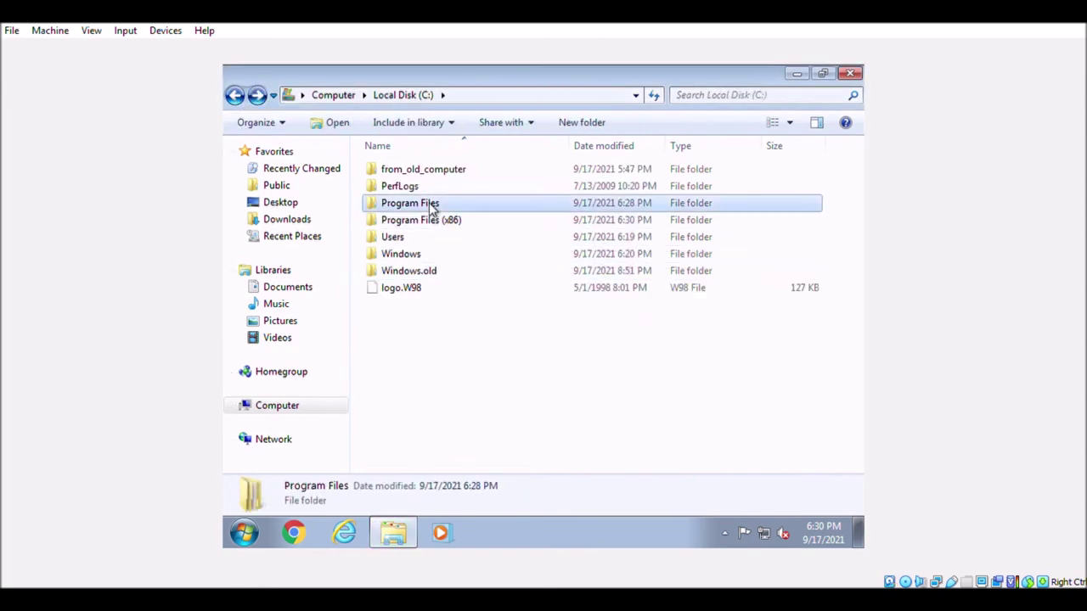
double_click(416, 203)
key("ctrl+v")
left_click(528, 361)
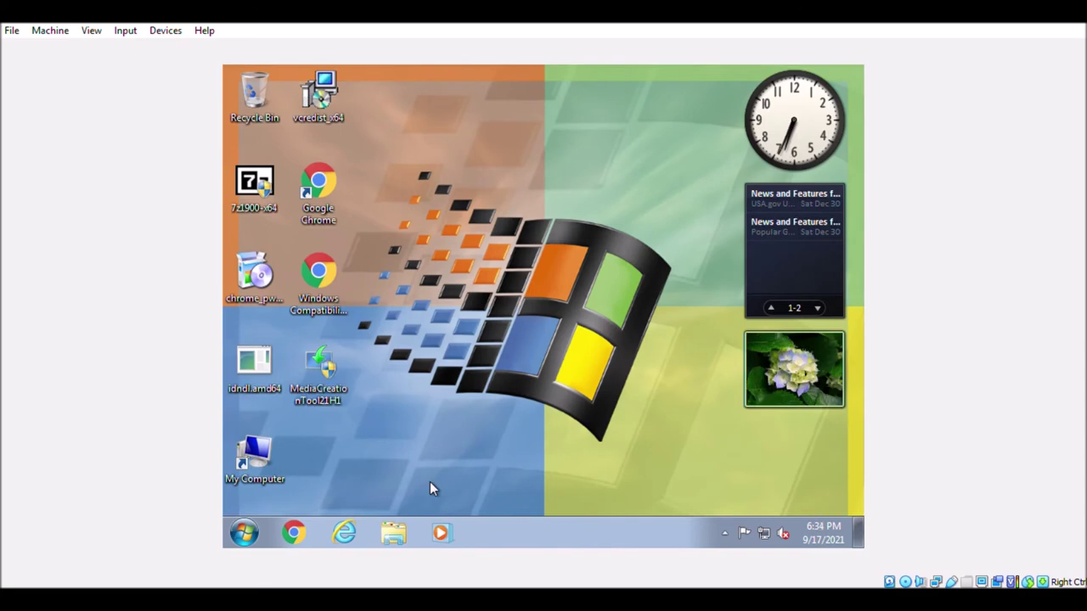
Write in Notepad that the upgrade removed MyPal, Plus 98 and Plus XP, everything else is intact, and installing Windows 10 comes next
type("It does seem like that the upgrade")
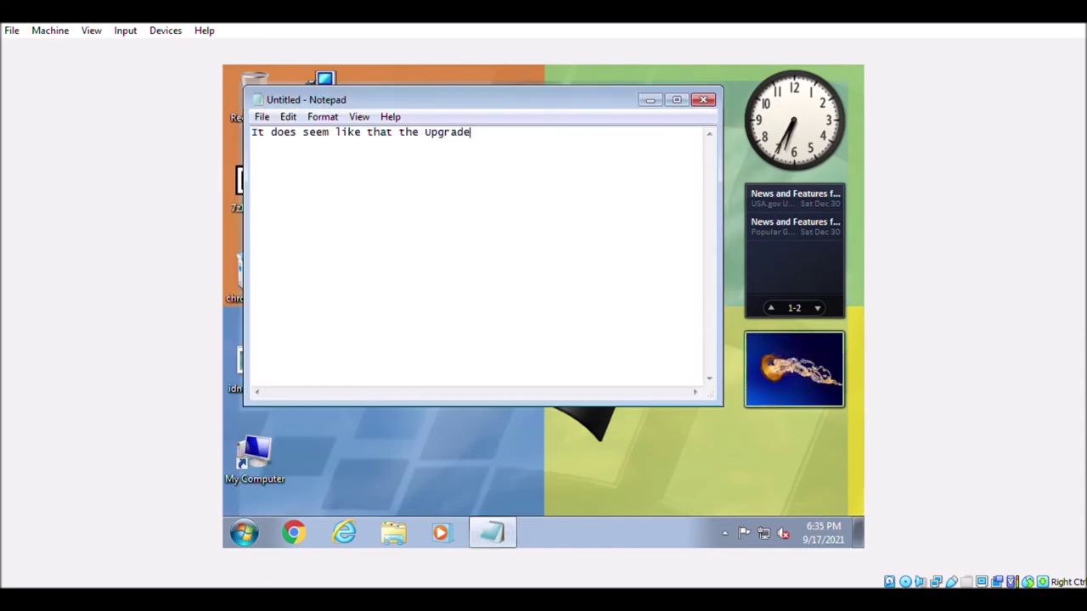
type(" removed MyPal, Plus 98 and Plus XP. Maybe they'r")
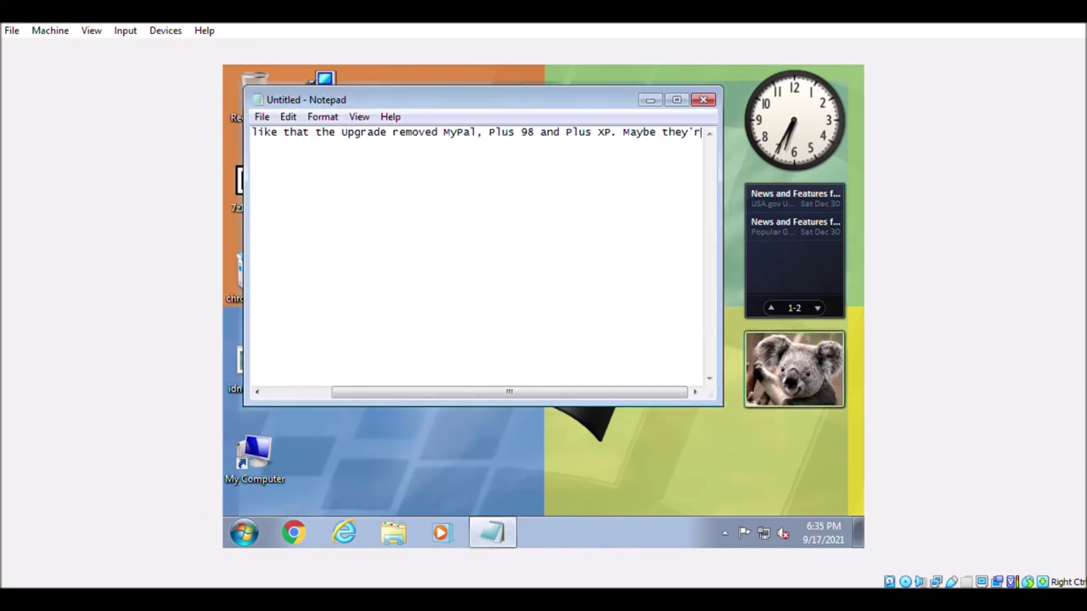
type("e incompatable with 7. Everything else is intact. Now, let's try ins")
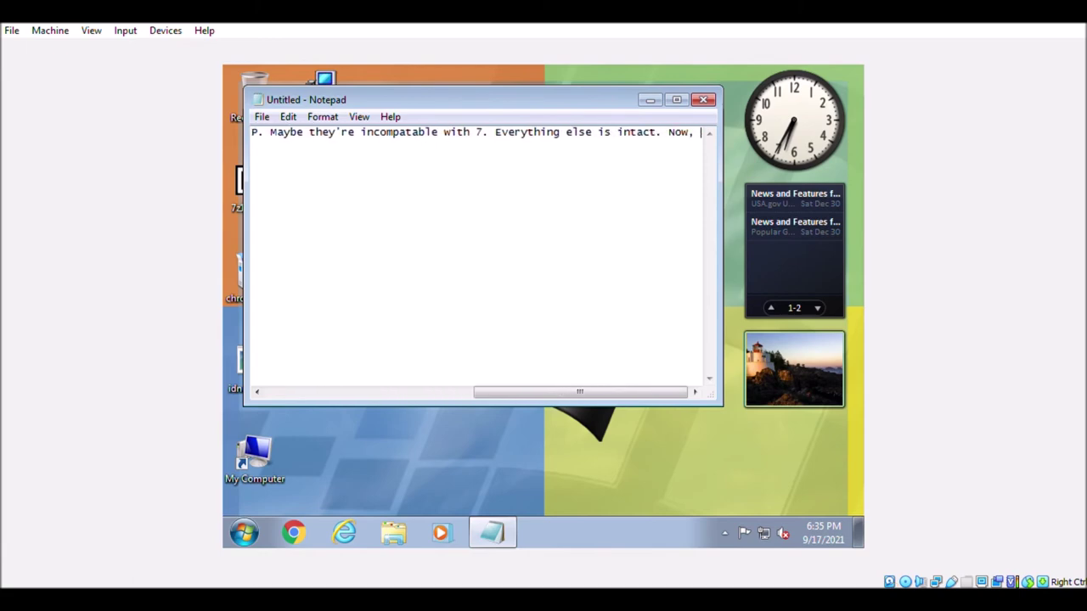
type("talling windows 10")
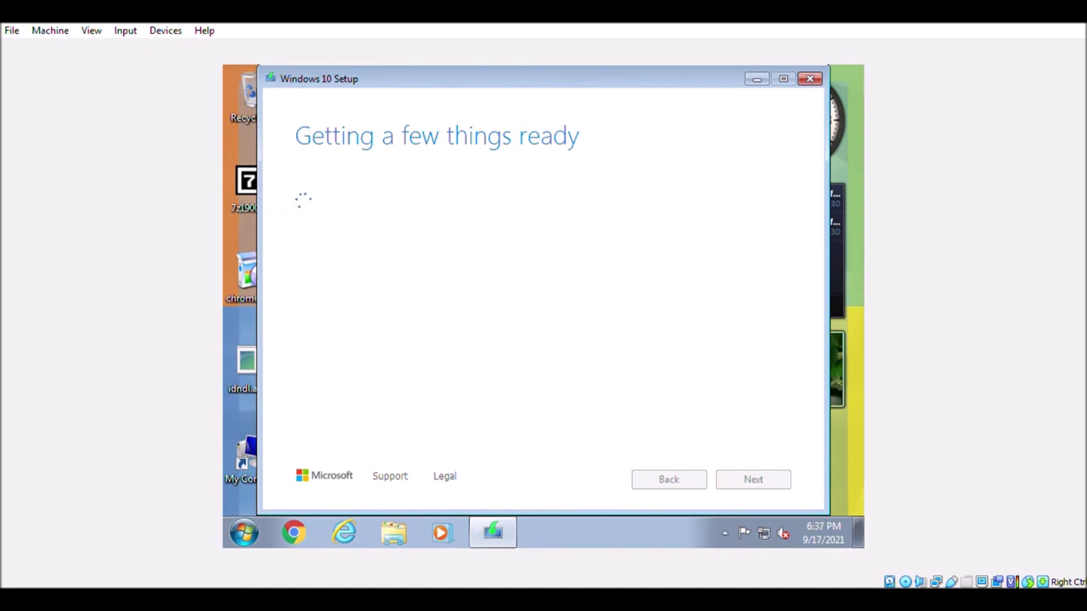
Proceed through Windows 10 Setup to upgrade from Windows 7 and accept the default privacy settings
left_click(754, 478)
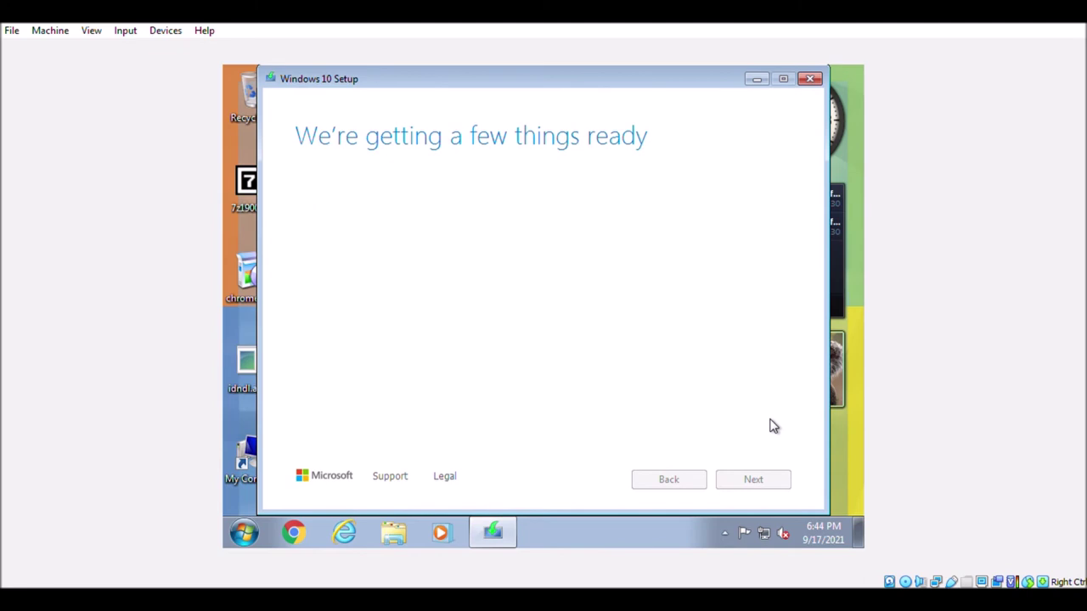
left_click(748, 487)
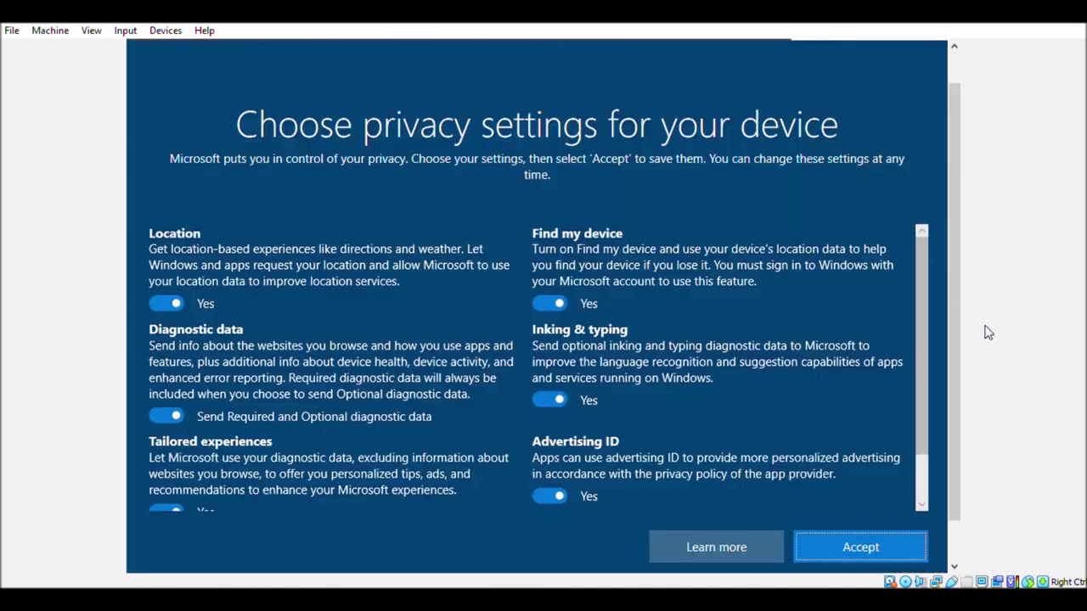
left_click(831, 544)
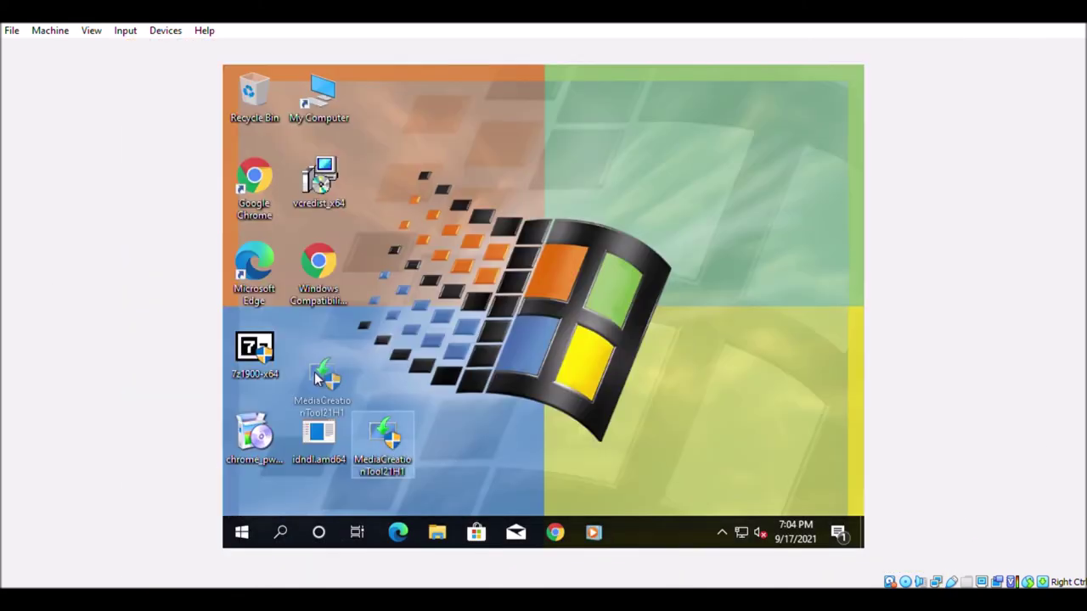
Write in Notepad that upgrading from 7 to 10 was slow, took 30 mins and carried over the files, and propose trying Windows 11
key("super")
left_click(679, 80)
key("super+s")
left_click(917, 263)
type("Wow, such slowness... Upgrading from 7 t")
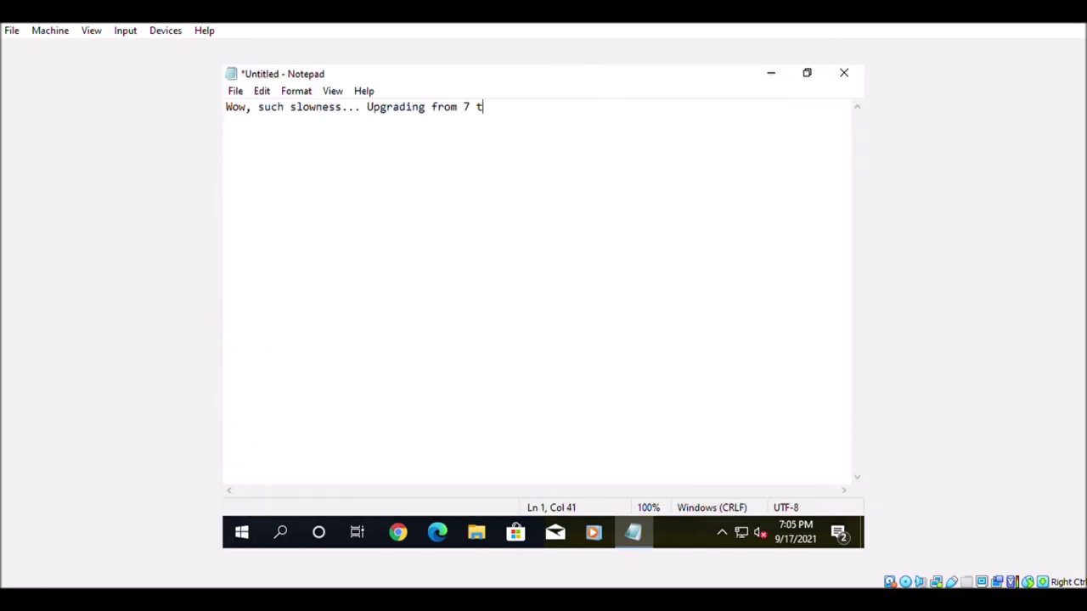
type("o 10 on a Windows xp-x64 vm is slow. It took 30 mins to")
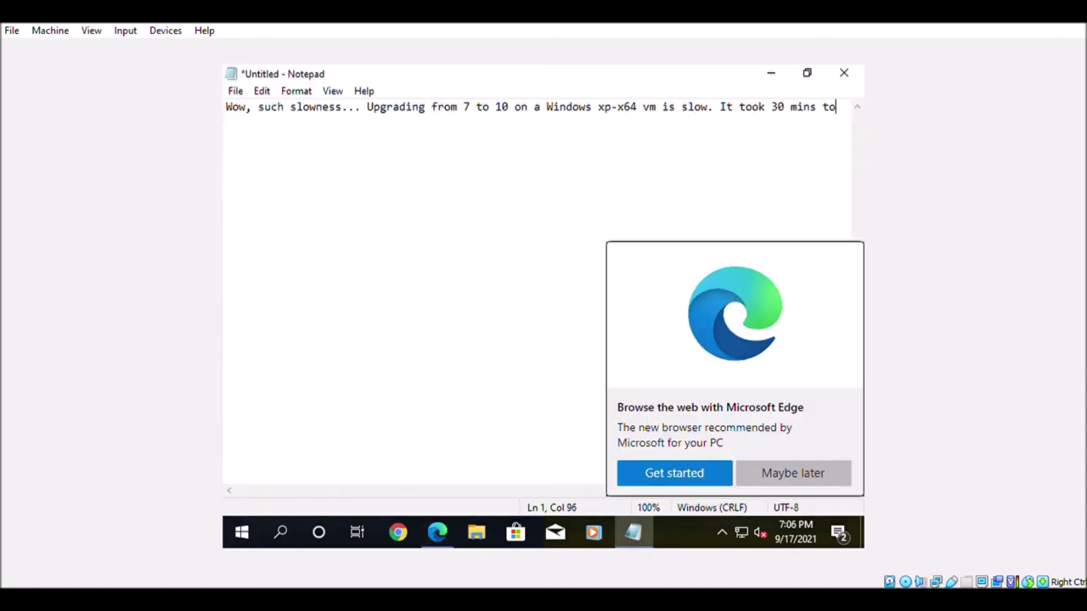
type(" install windows 10. It seemed to carry over the files from windows 7m so yeah. Now, lets try W")
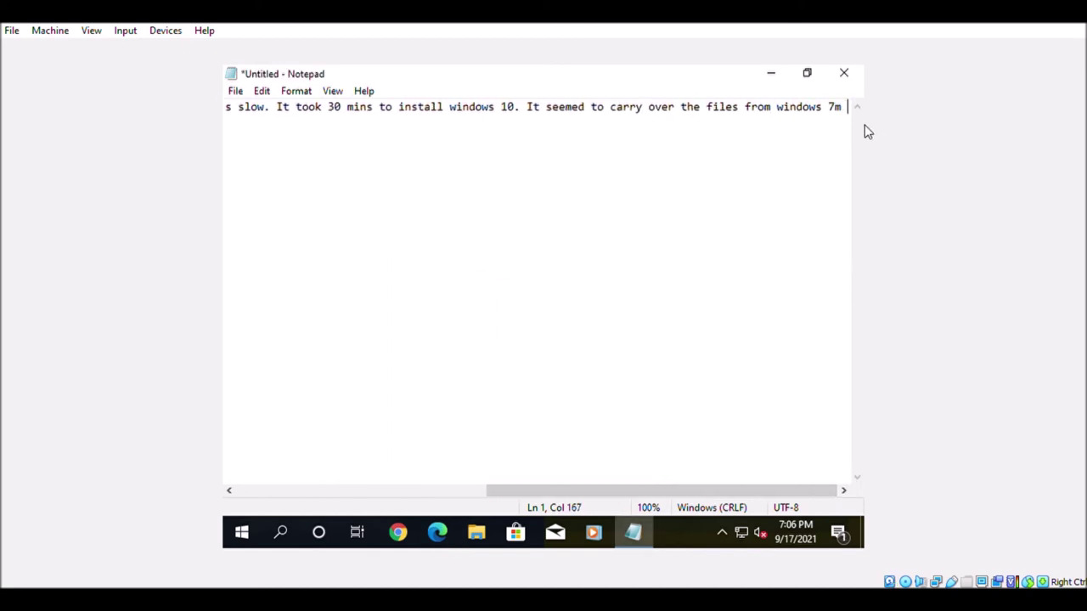
type("indows 11. Will it even inst")
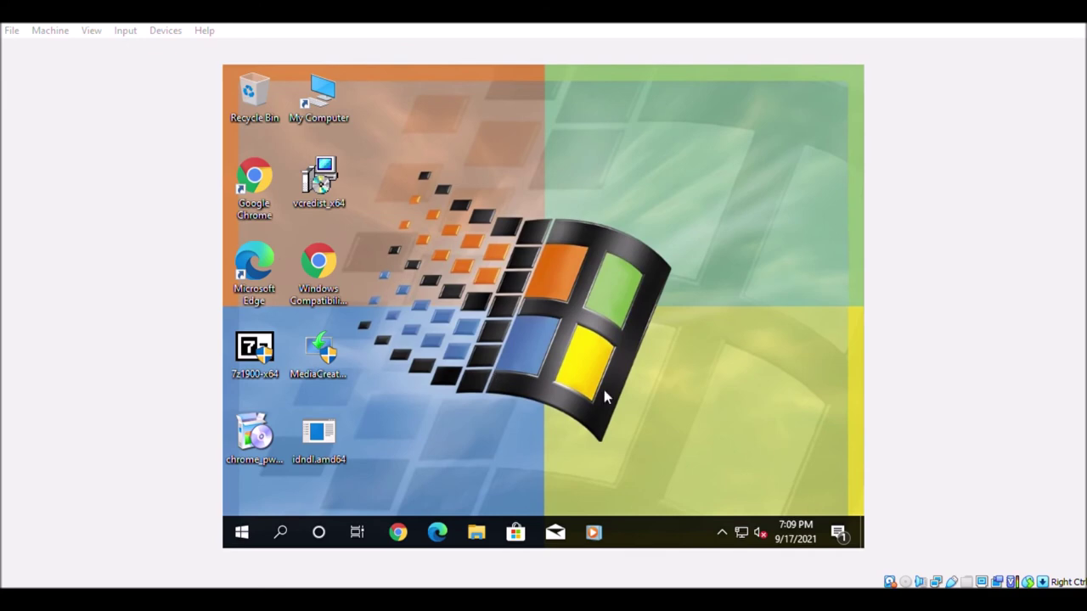
Try to install Windows 11 with its setup, review the requirements in the PC check and close the setup
left_click(650, 485)
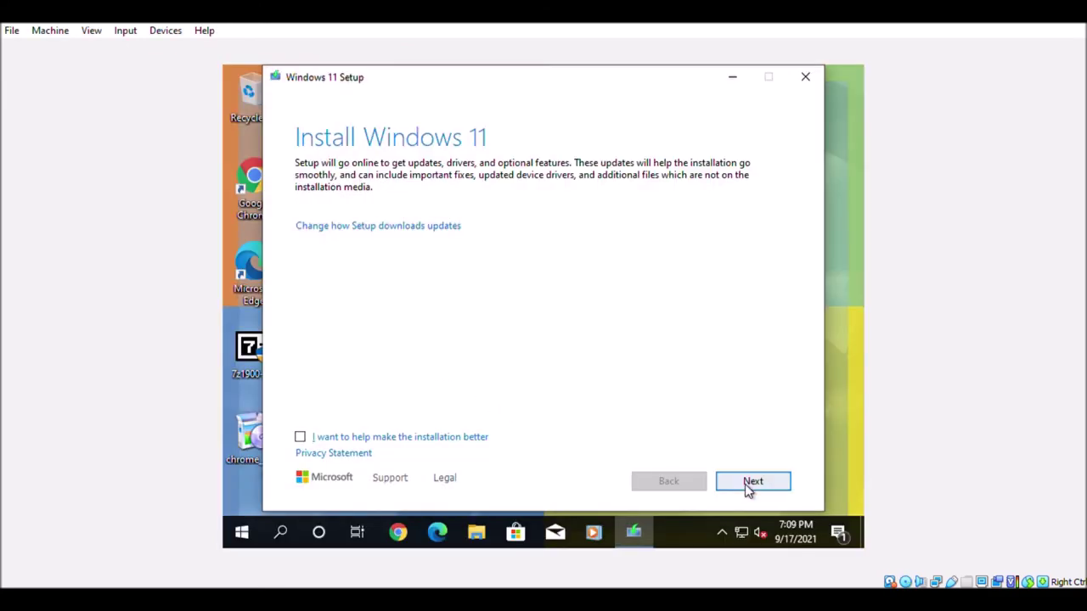
left_click(748, 482)
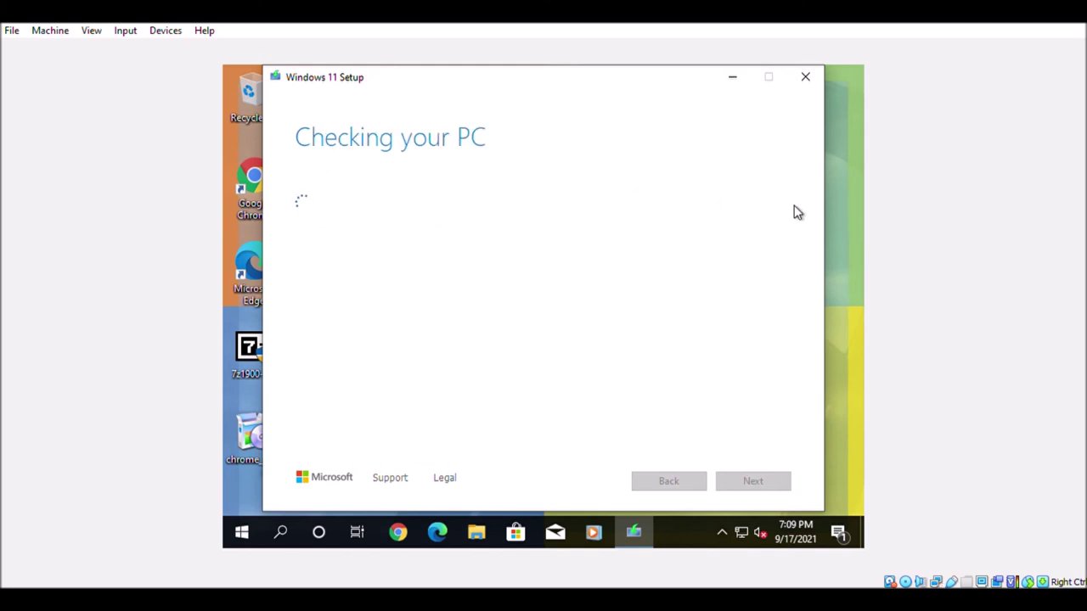
triple_click(411, 211)
double_click(411, 236)
triple_click(362, 256)
left_click(405, 321)
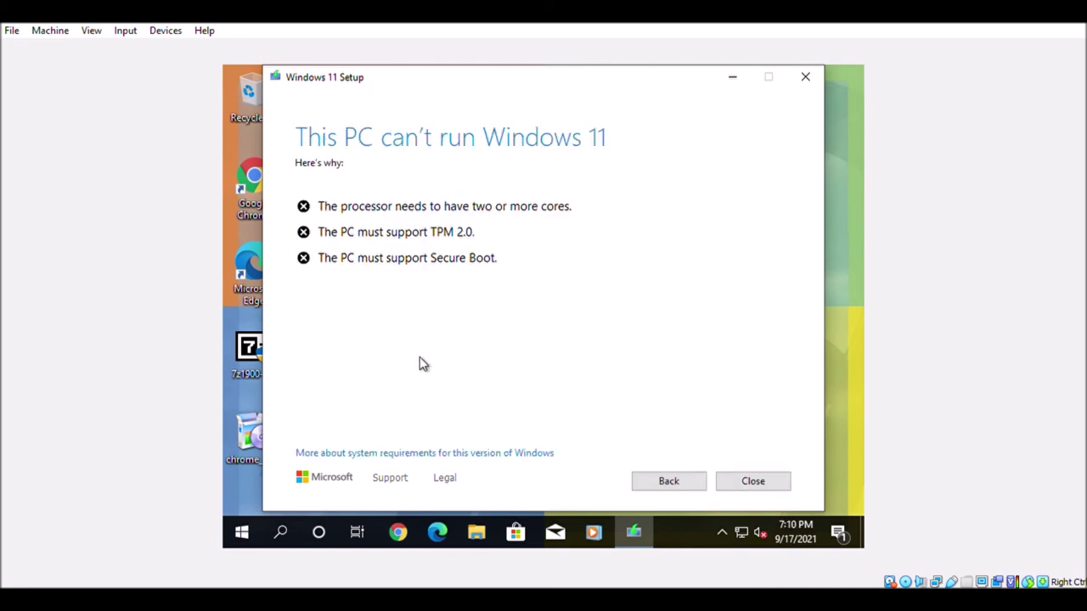
left_click_drag(318, 223, 510, 248)
left_click(754, 481)
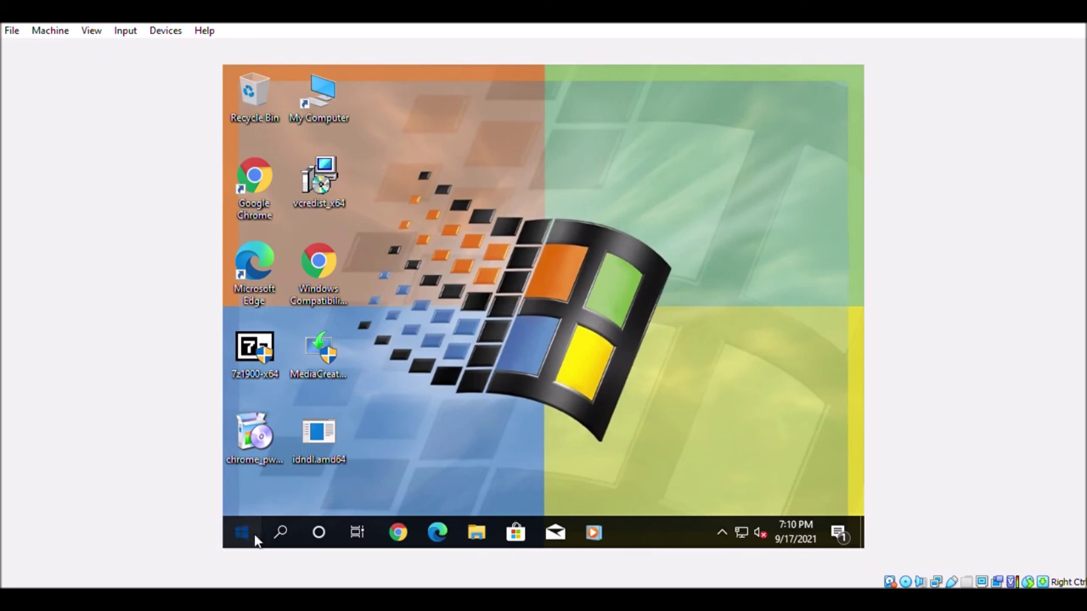
Look through the list of installed apps in Windows 10
left_click(242, 532)
scroll(337, 377, "down", 4)
scroll(338, 374, "down", 4)
scroll(338, 370, "up", 9)
scroll(338, 370, "down", 8)
scroll(335, 372, "up", 3)
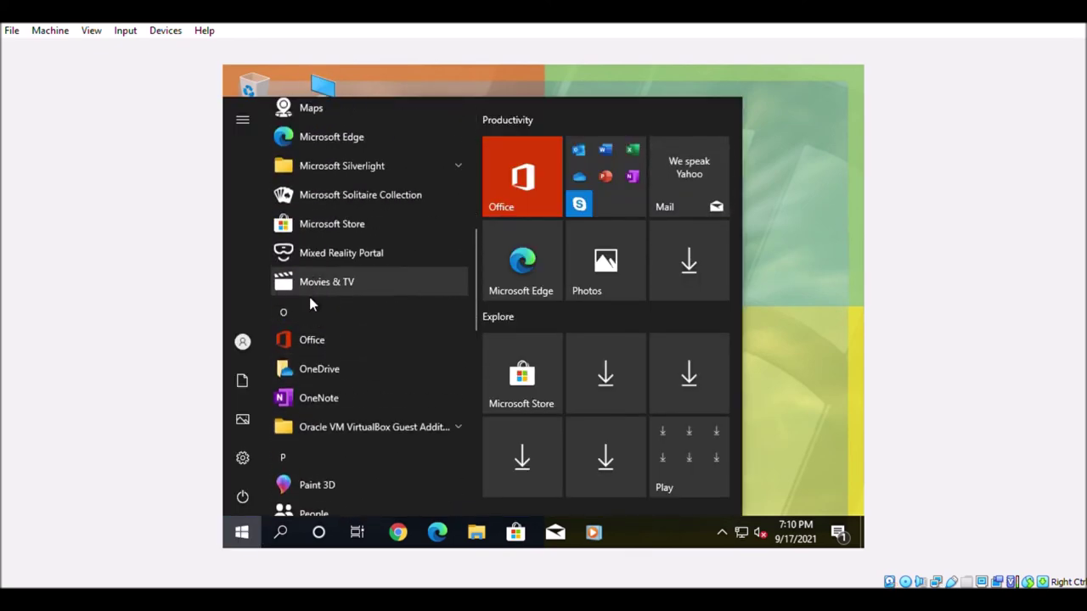
Write in Notepad that this Windows XP Professional x64 Edition vm can't install Windows 11 despite hard drive capacity and ram equal to its minimum requirements
left_click(280, 532)
left_click(388, 218)
left_click(745, 179)
type("So yeah, this vm can't install Windows 11. So a ")
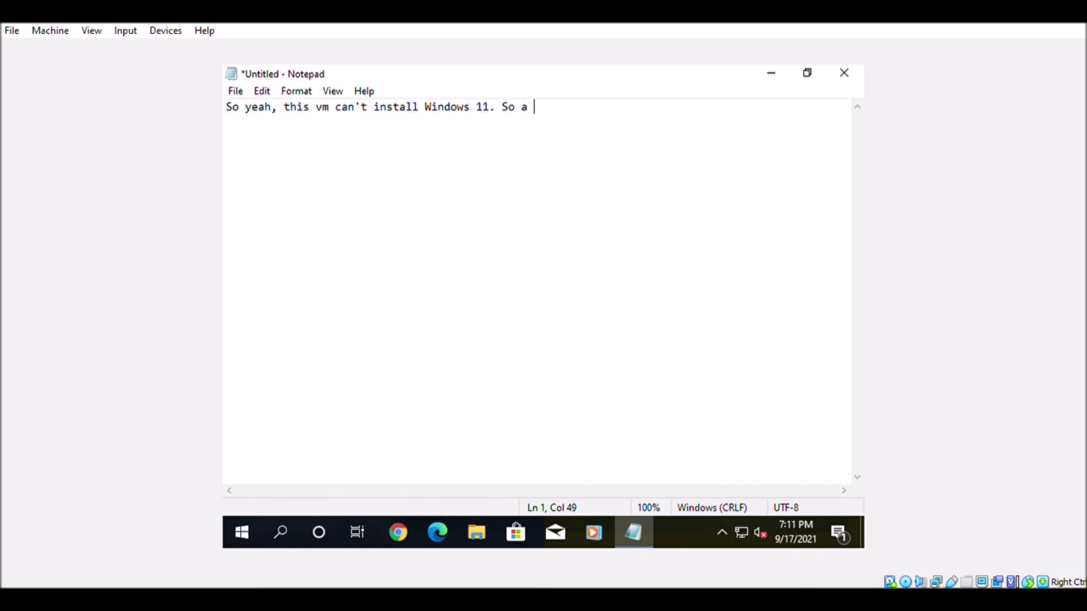
type("Windows Xp")
key("BackSpace")
key("BackSpace")
type("P Professional x64 Edition vm that has ")
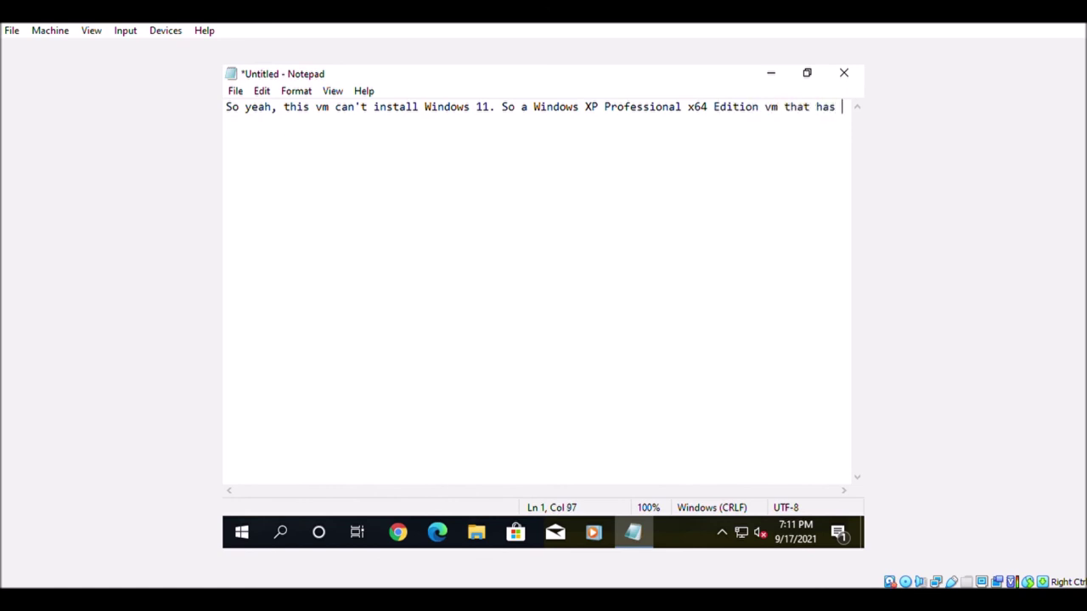
type("the hard drive capacity and ram ")
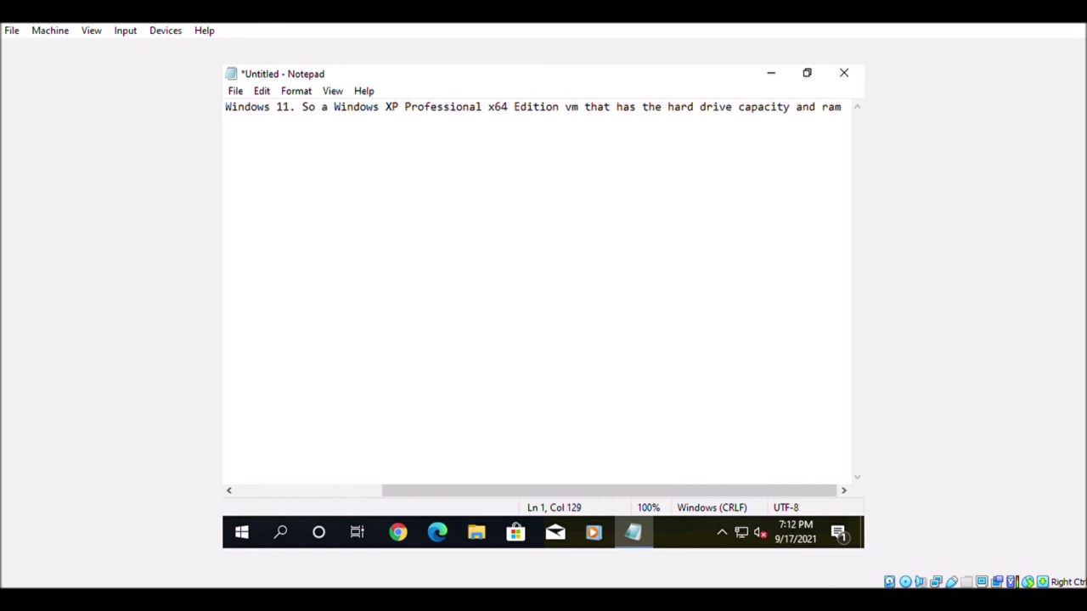
type("that's equal to windows 11's minnimum")
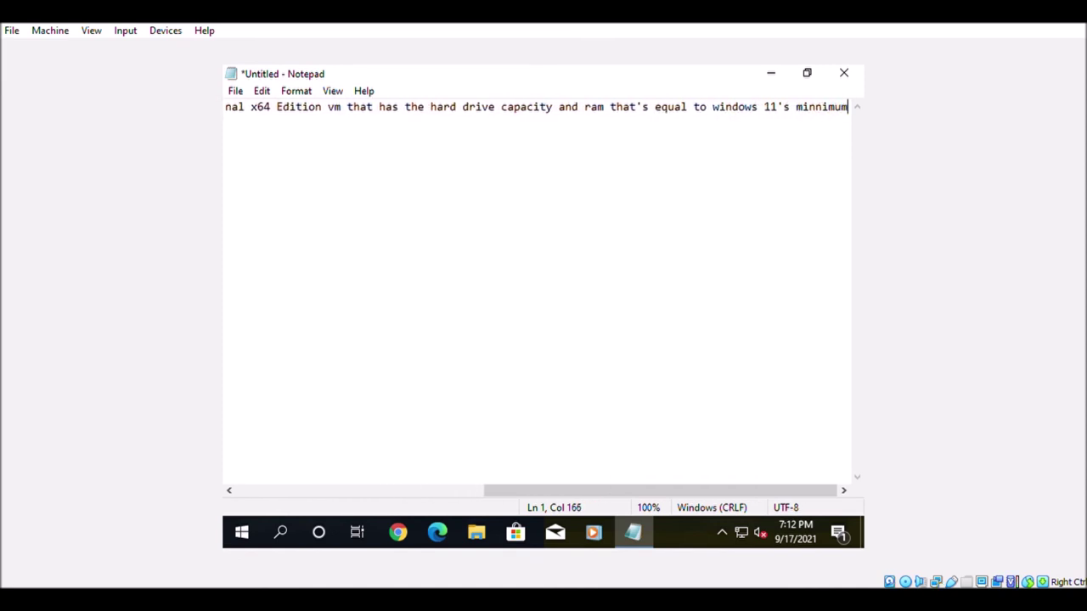
type(" requirements will not install.")
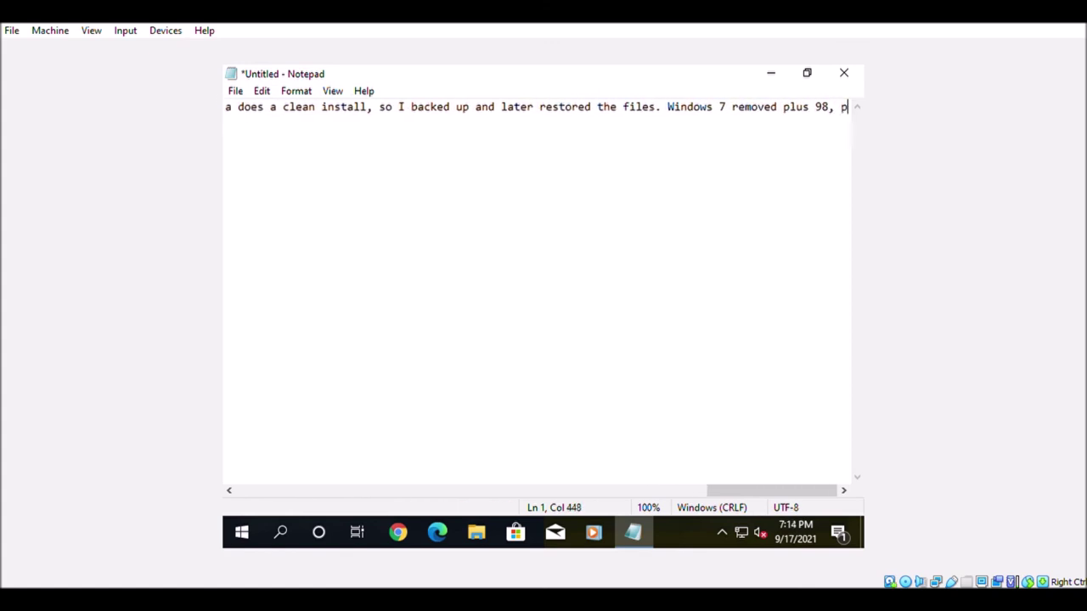
Add to the note that Windows 7 removed the incompatible programs, and that Windows 10 installs ok, is bootable and works, but is slow
type("p and pl")
type("ypal due to incompatibility with")
type(" Windows 7, Windows 10 inst")
type("all ok, but it's slow. ")
type("It's bootable an")
type("d works, but the slowness is ")
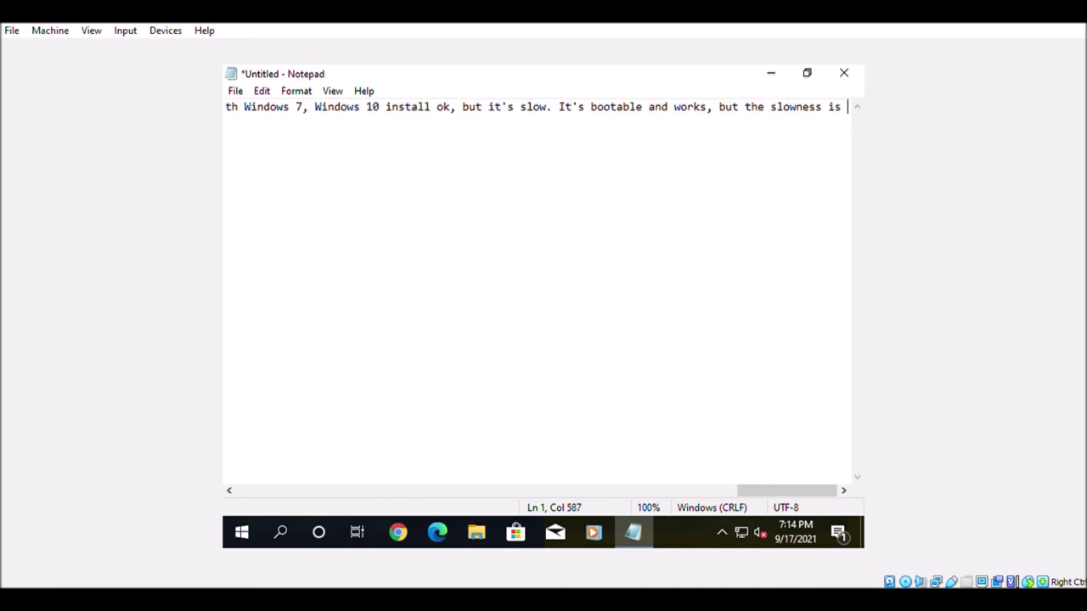
Finish the remark on slowness with "mild." and begin another sentence with "Also"
type("njo")
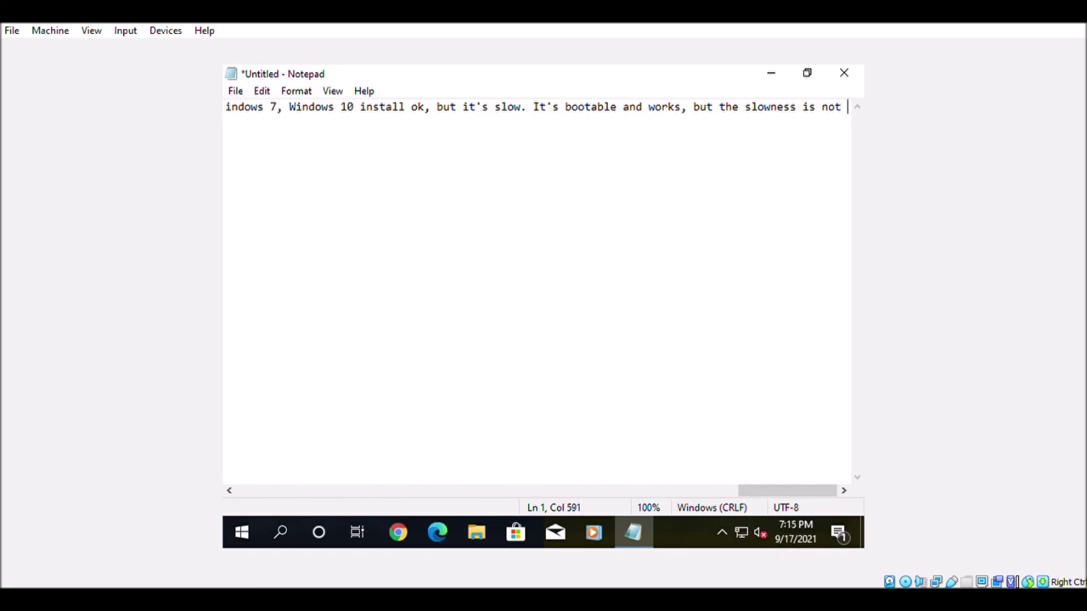
type("g")
type("ok.")
double_click(759, 75)
left_click_drag(645, 178, 543, 218)
double_click(543, 218)
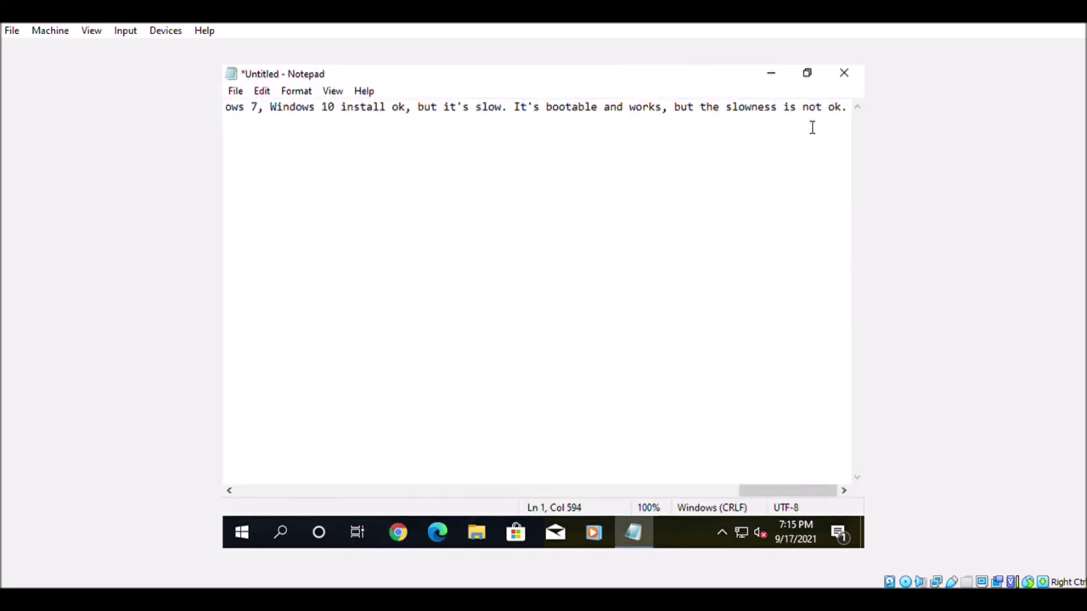
type(". Also, sound")
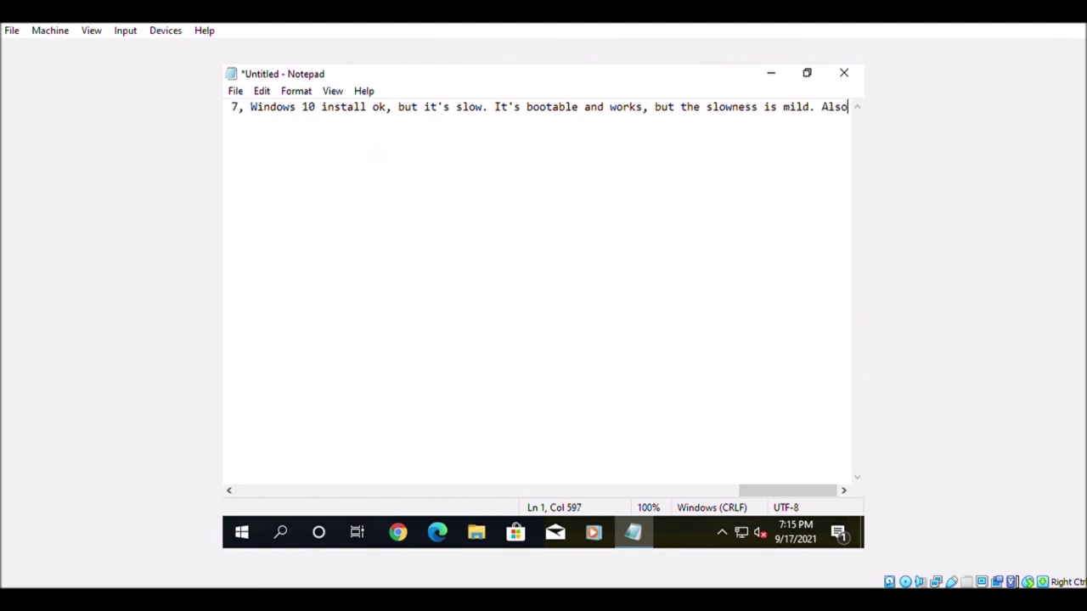